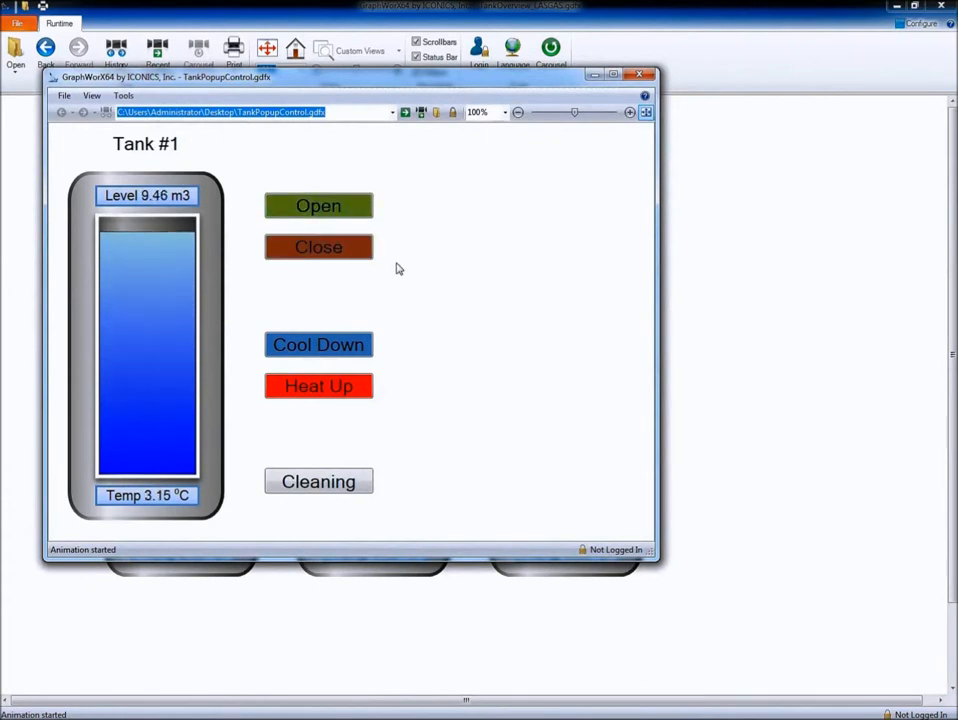
- Rearrange the Tank #1 popup, open the Tank #2 popup from its tank for comparison, and close both popup windows
drag(450, 84, 791, 159)
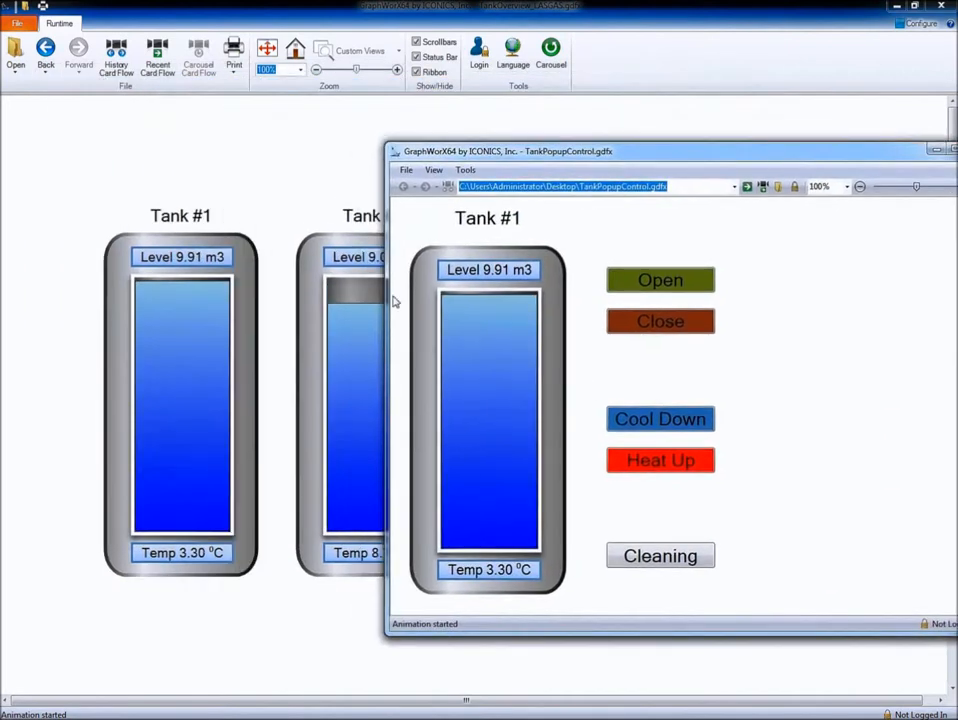
click(355, 358)
drag(363, 81, 862, 300)
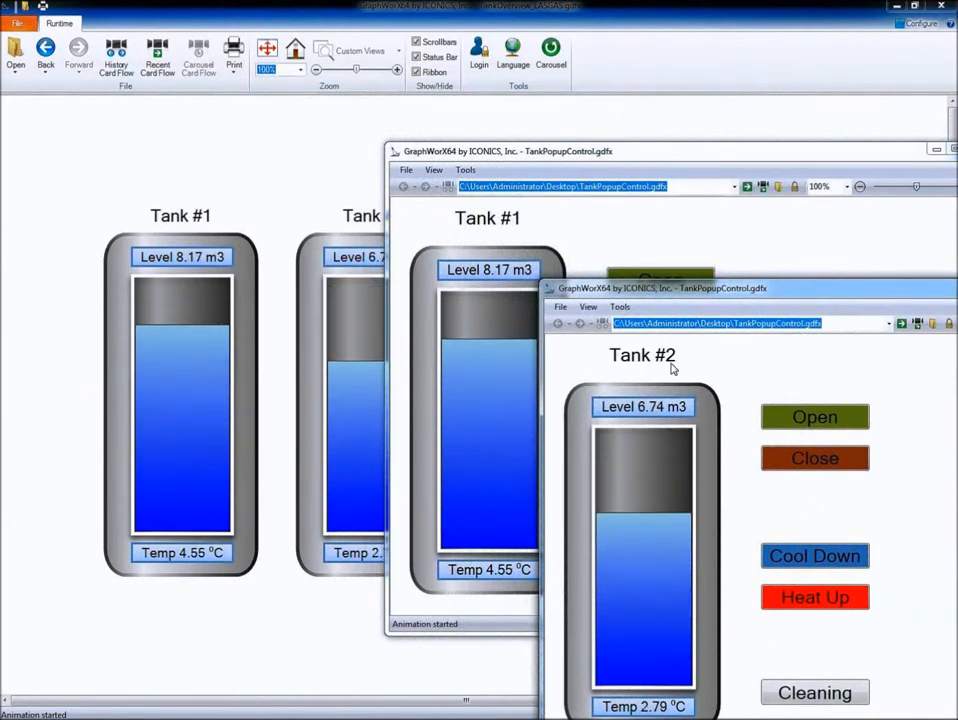
drag(839, 288, 470, 188)
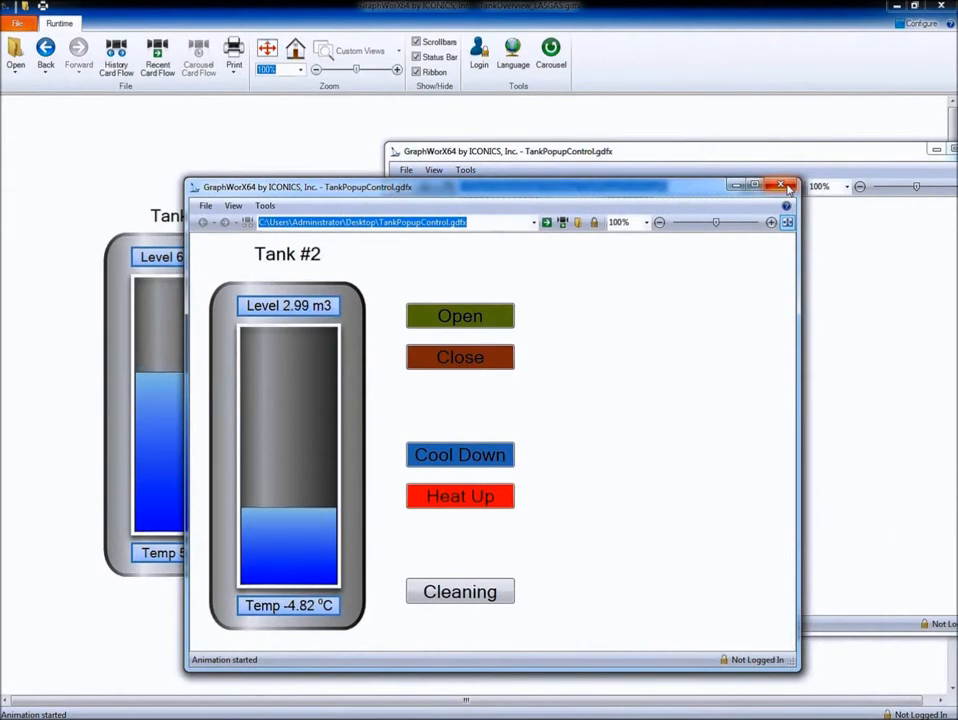
click(789, 189)
drag(800, 165, 656, 156)
click(829, 147)
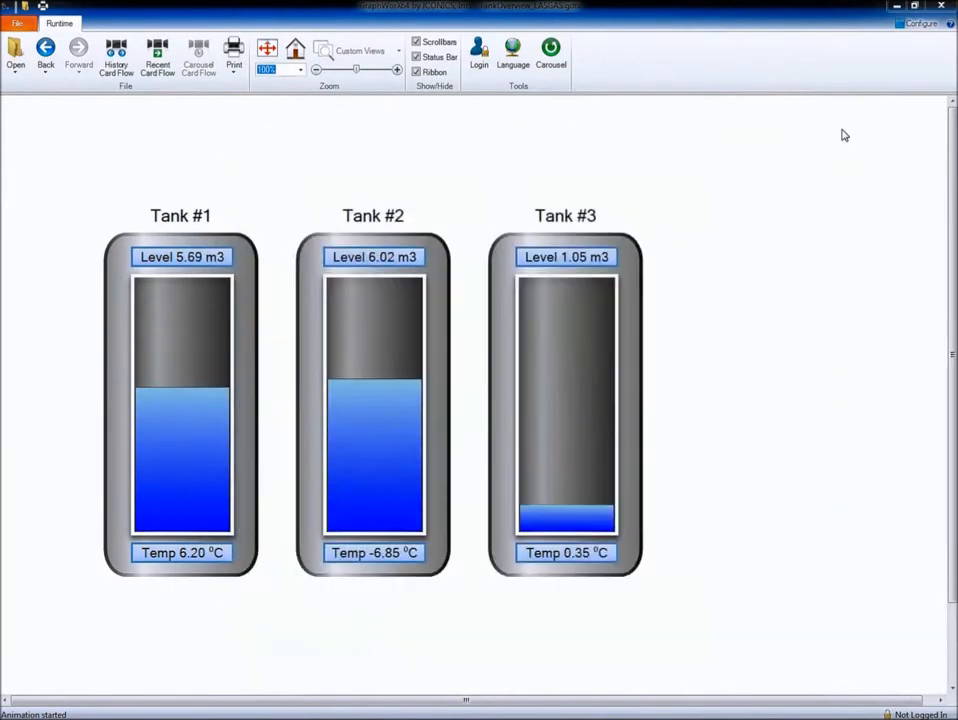
- In configuration mode, add a global alias Tanks with value <<Tanks>>, relative to the current document level, to the first tank's Pick dynamic
click(924, 27)
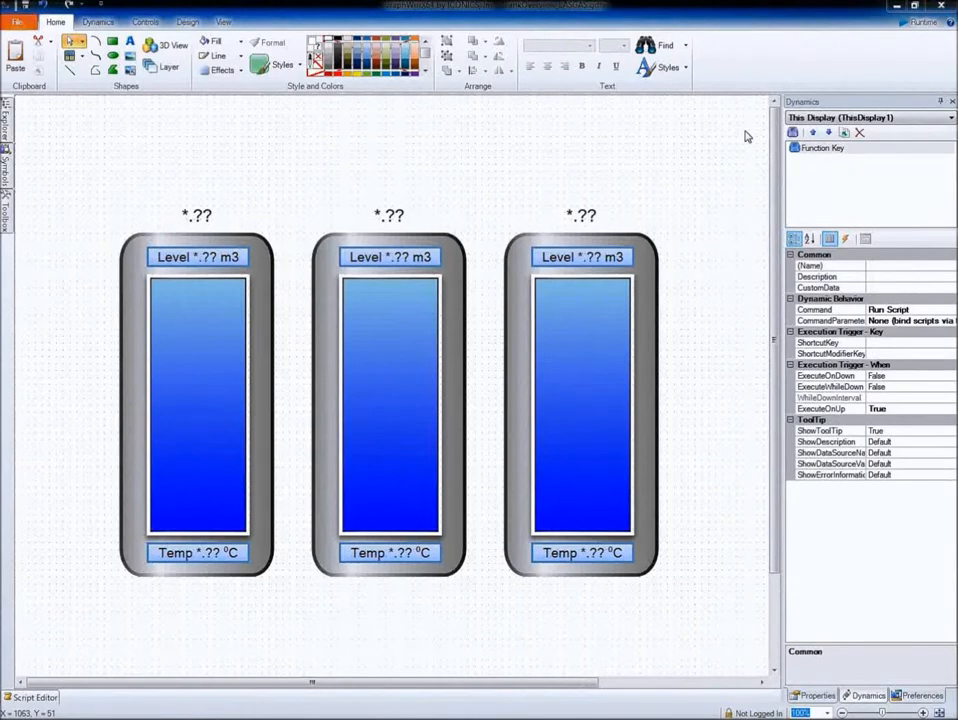
click(211, 326)
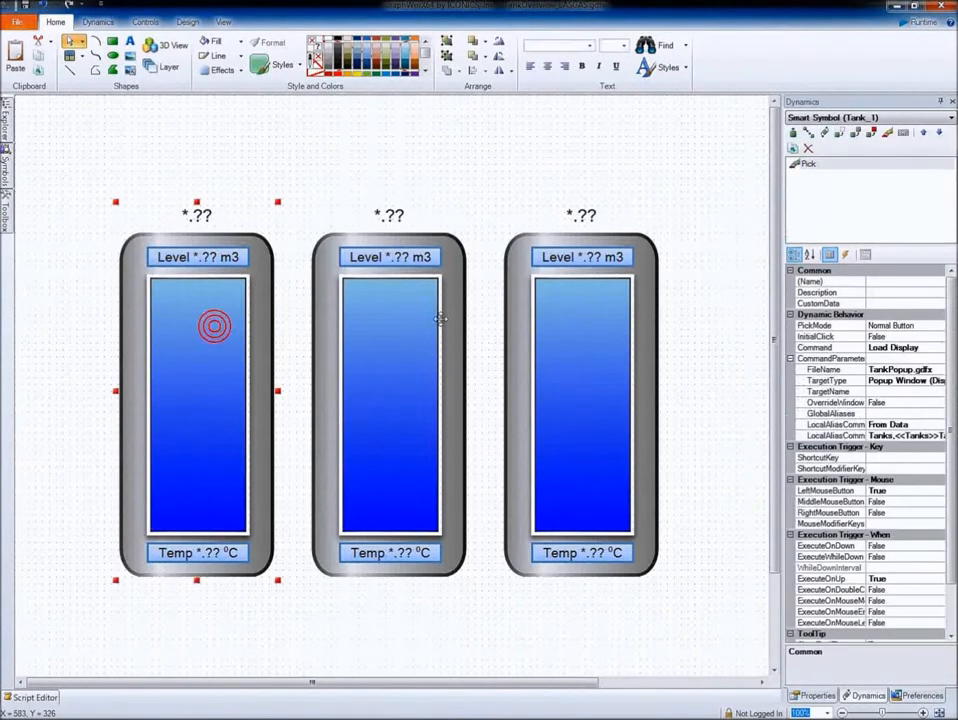
click(872, 413)
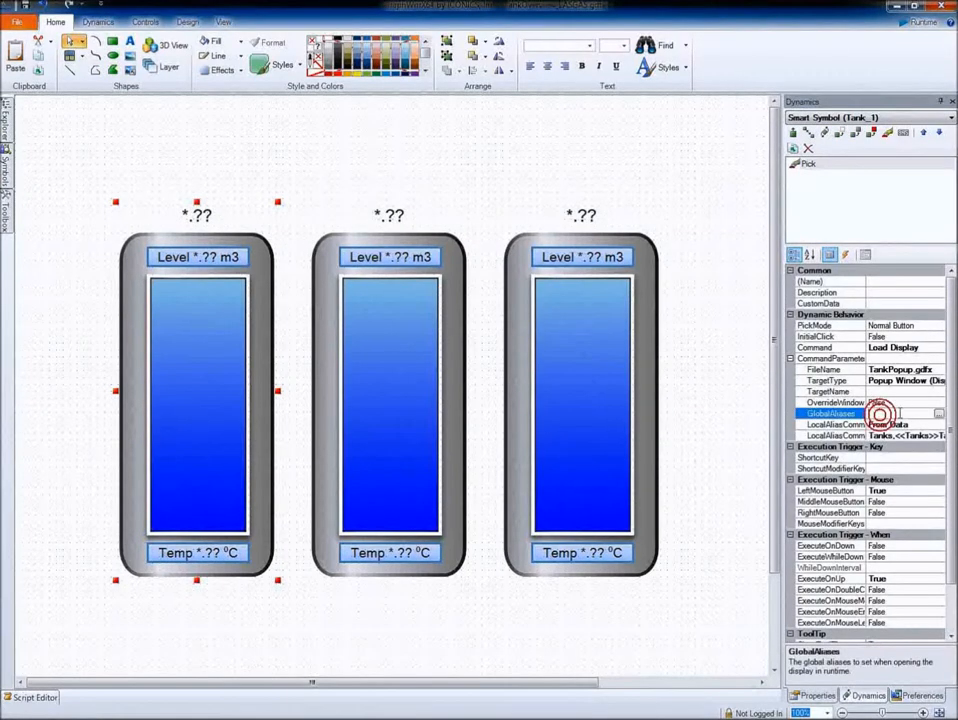
click(939, 413)
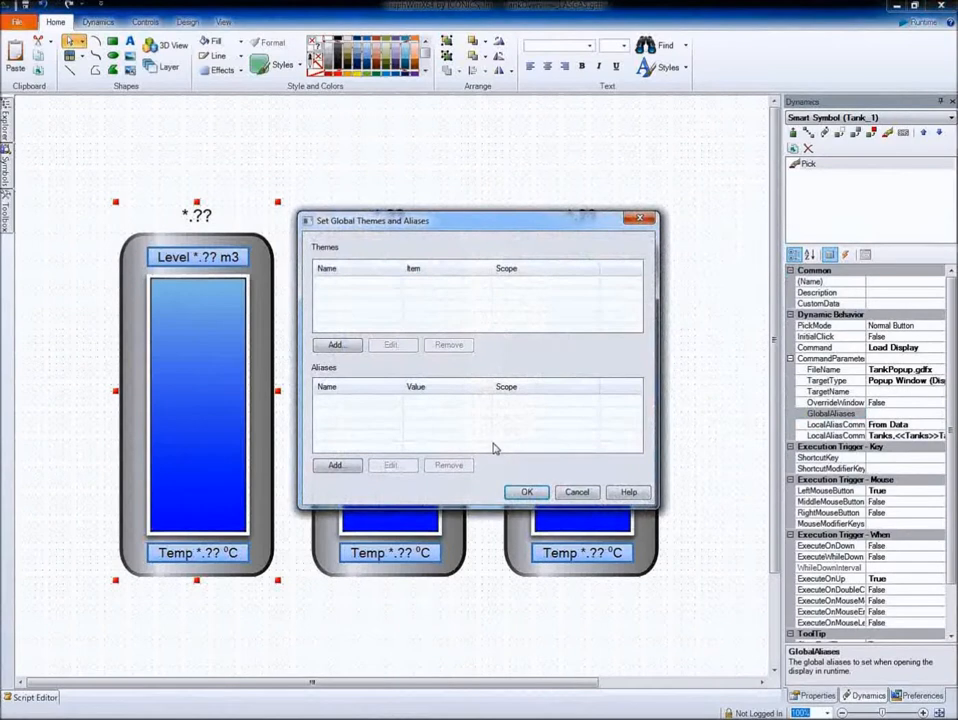
click(336, 466)
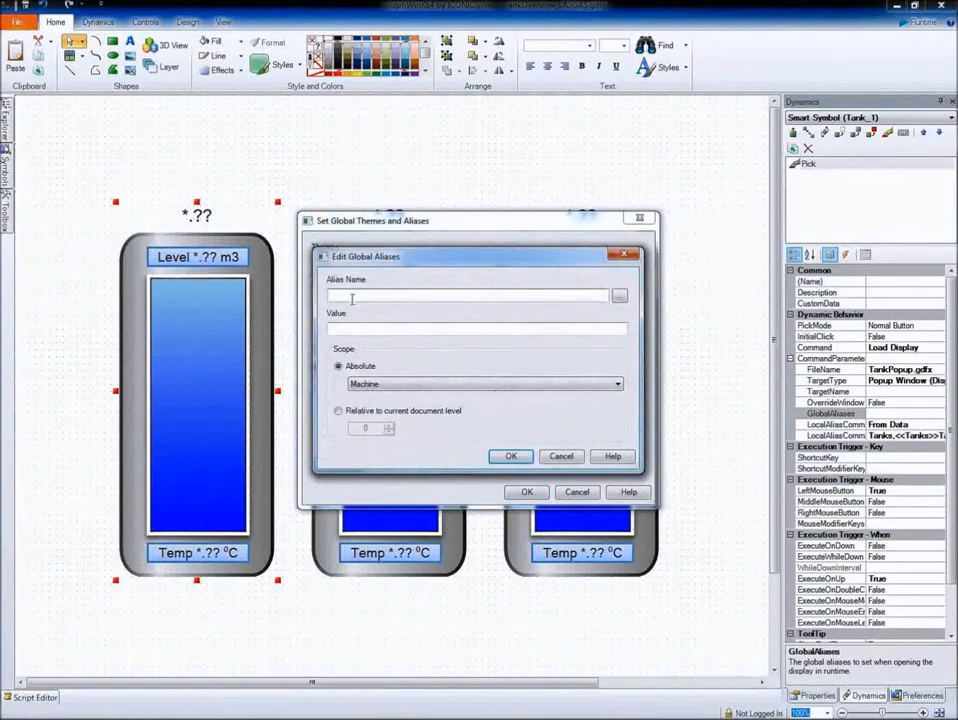
click(353, 296)
text(Tanksc)
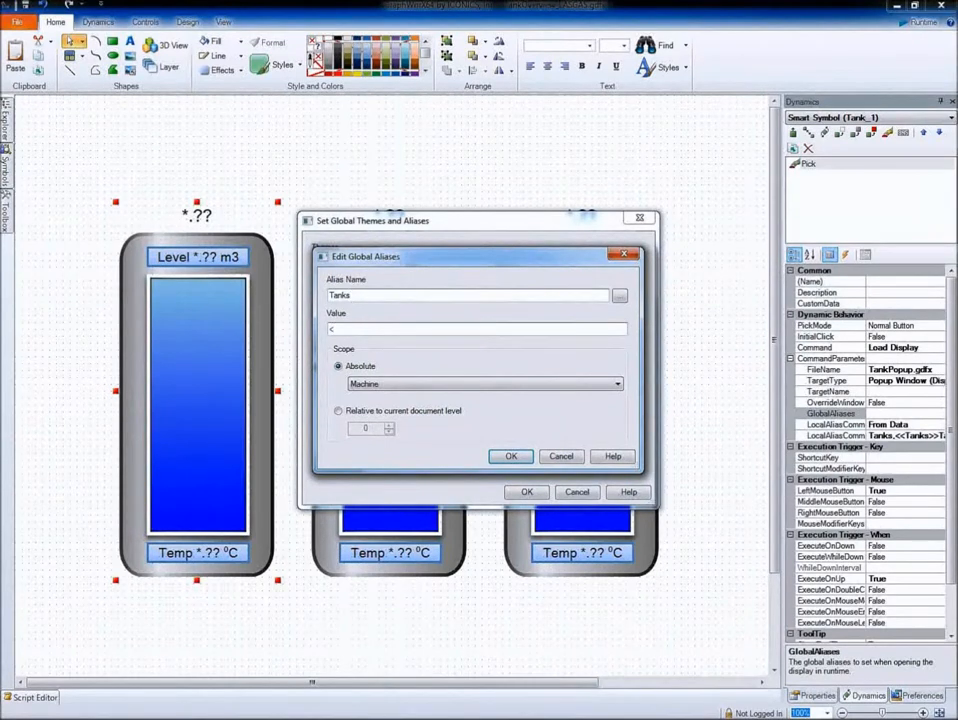
text(<Tanks>>)
click(344, 410)
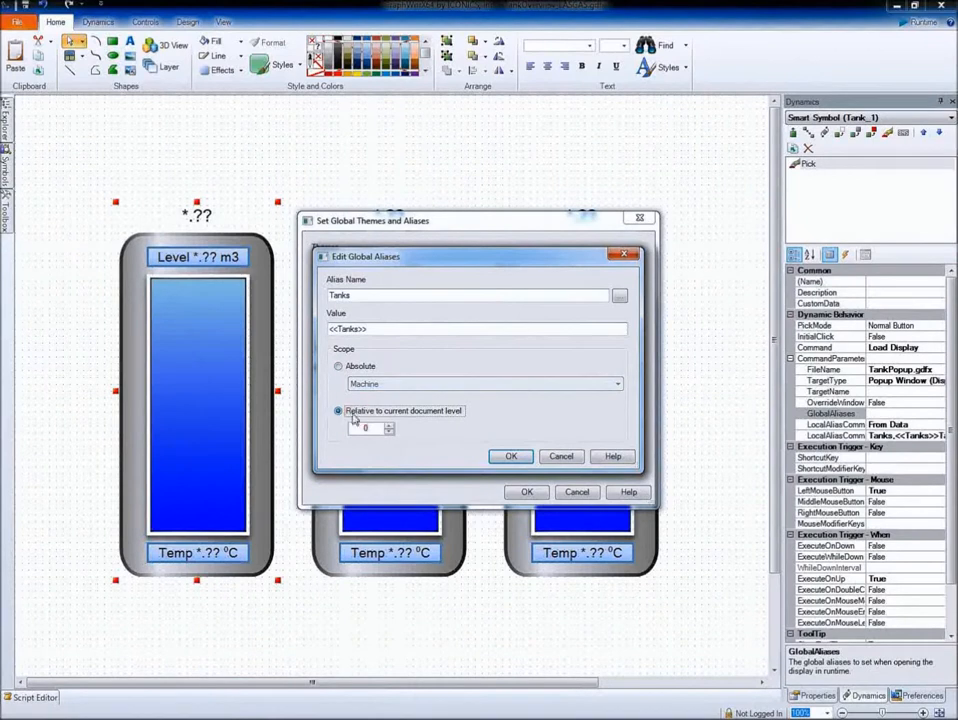
click(510, 457)
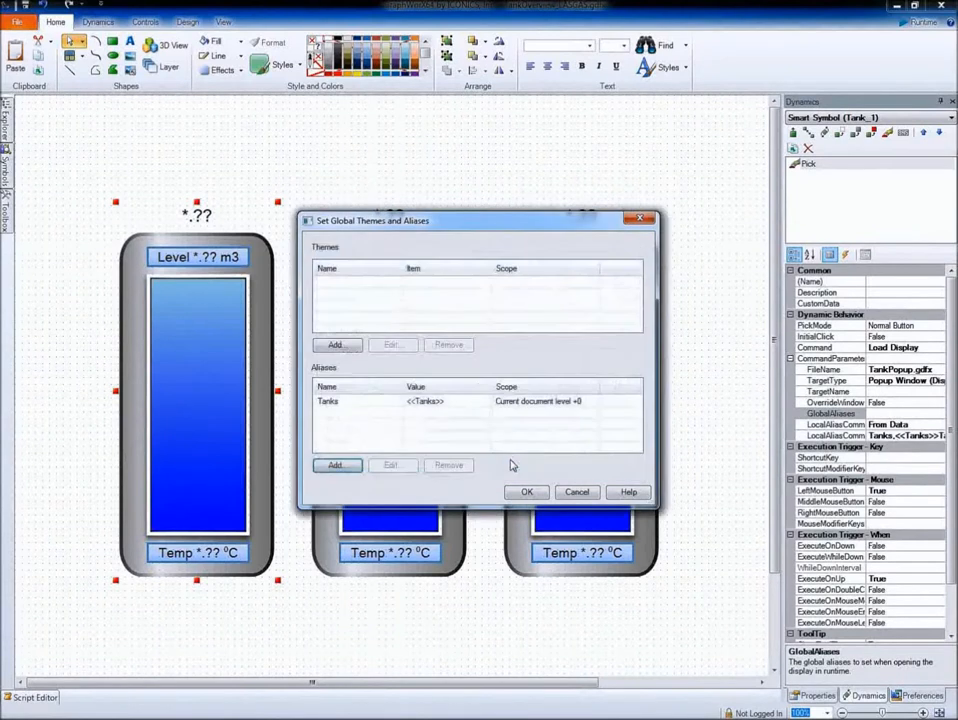
- Add a second global alias TankID with value <<TankID>>, scoped relative to the current document level, and accept the alias list
click(336, 465)
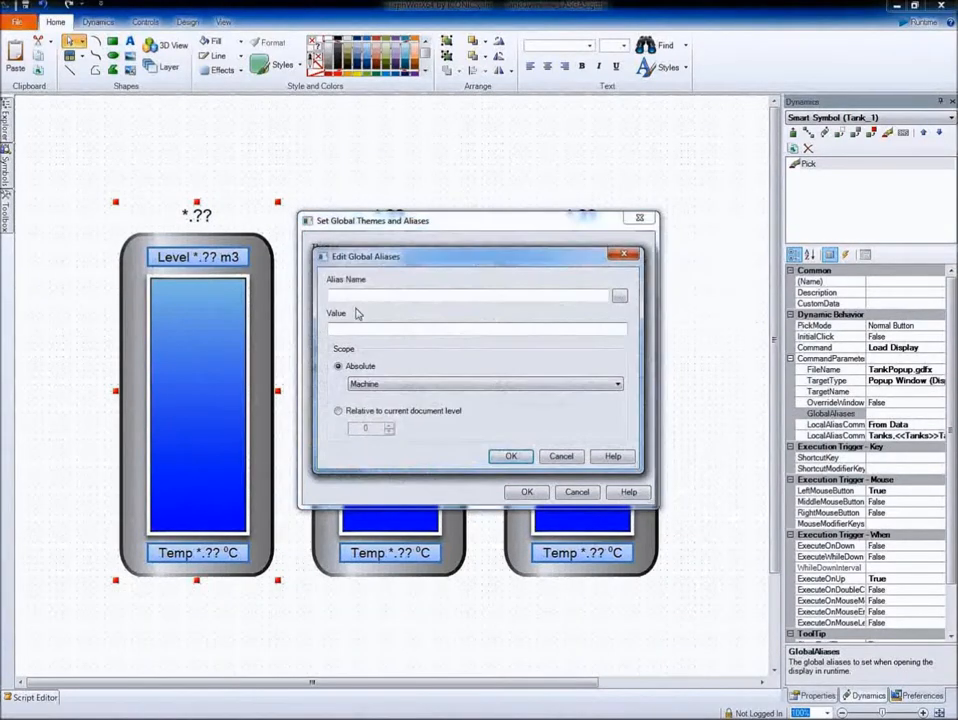
text(TankID)
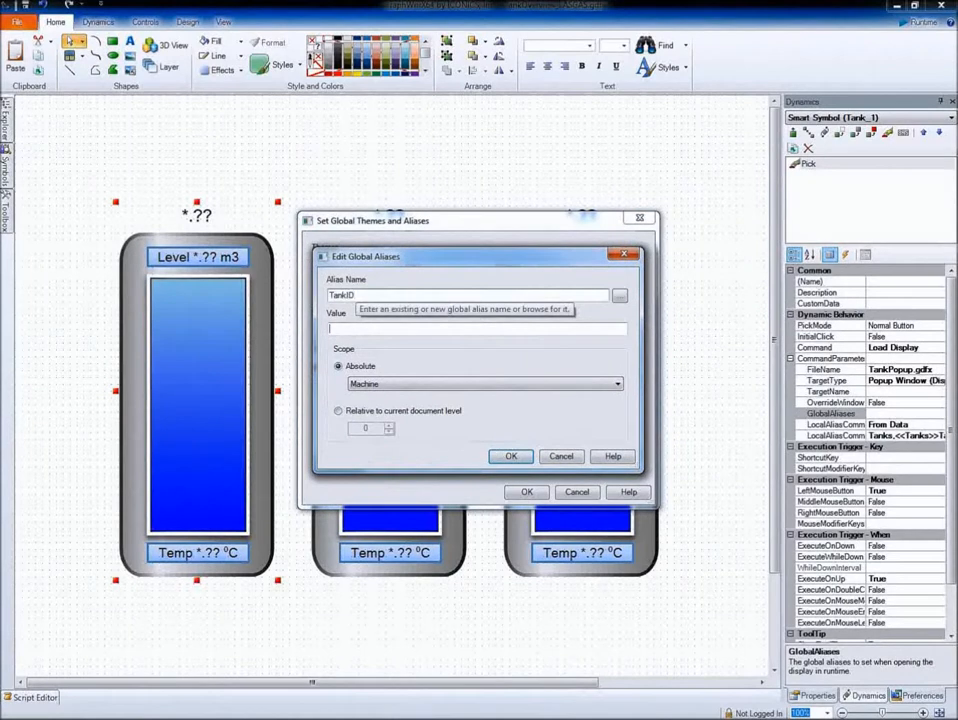
key(Tab)
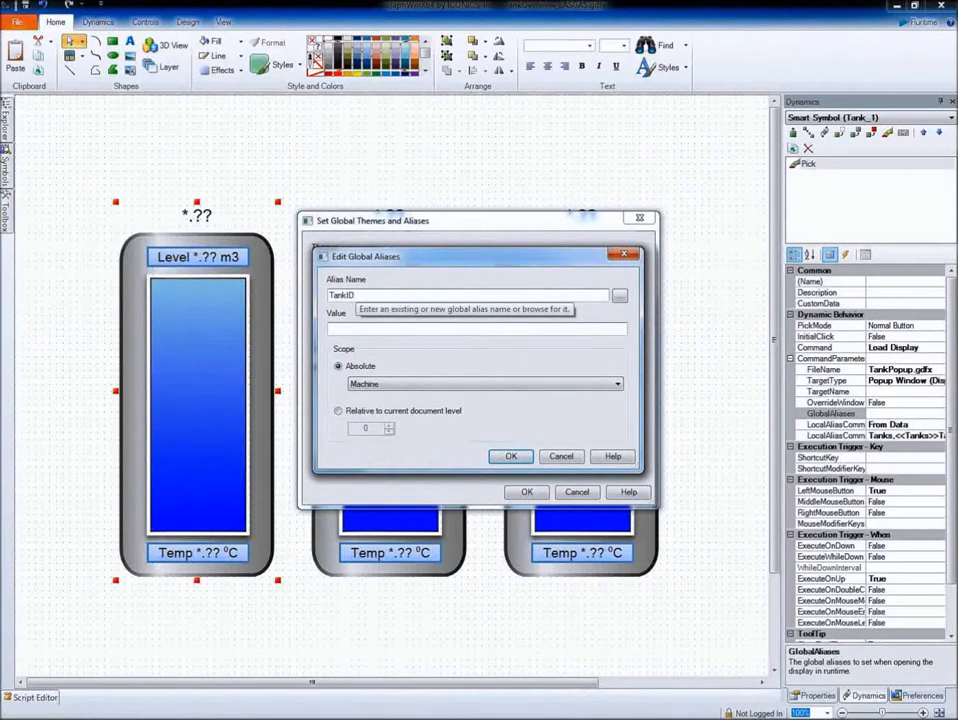
text(<<>>)
text(TankID>>)
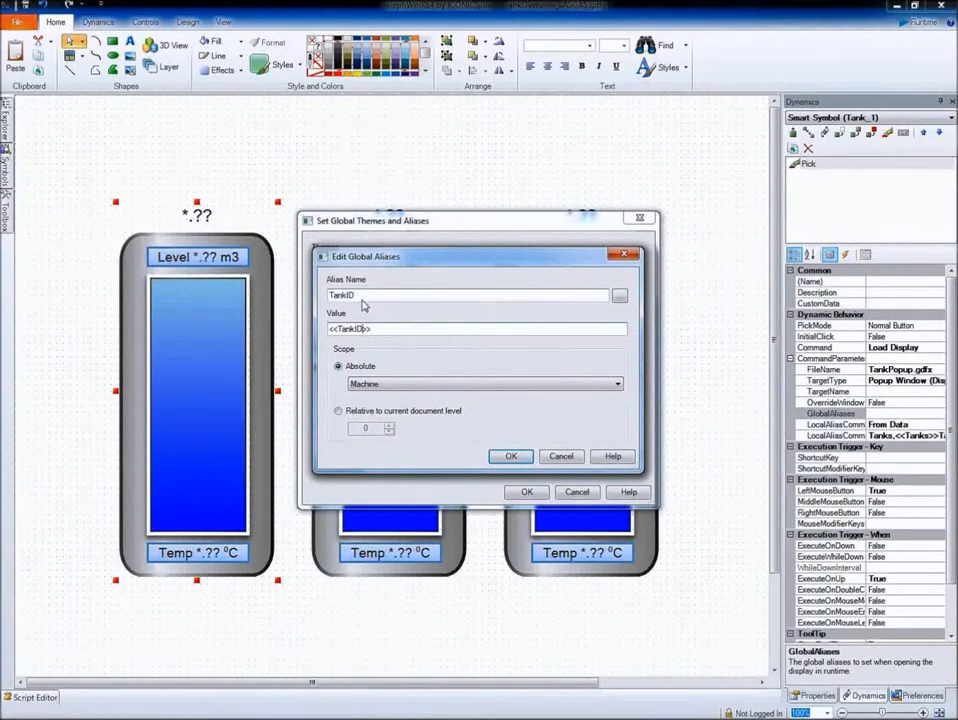
click(339, 411)
click(509, 457)
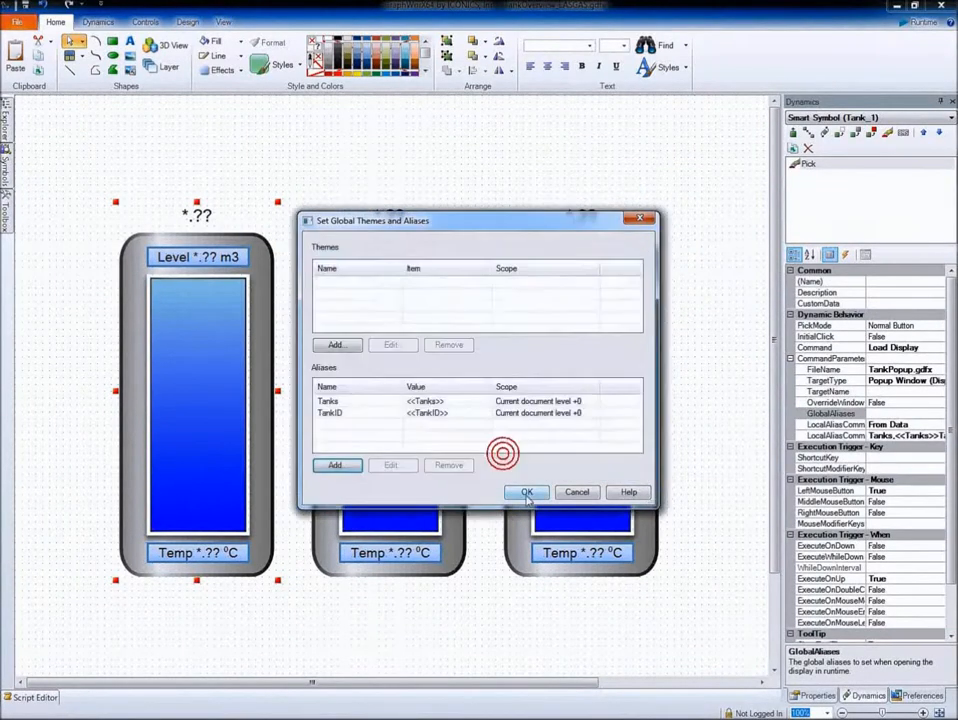
click(527, 492)
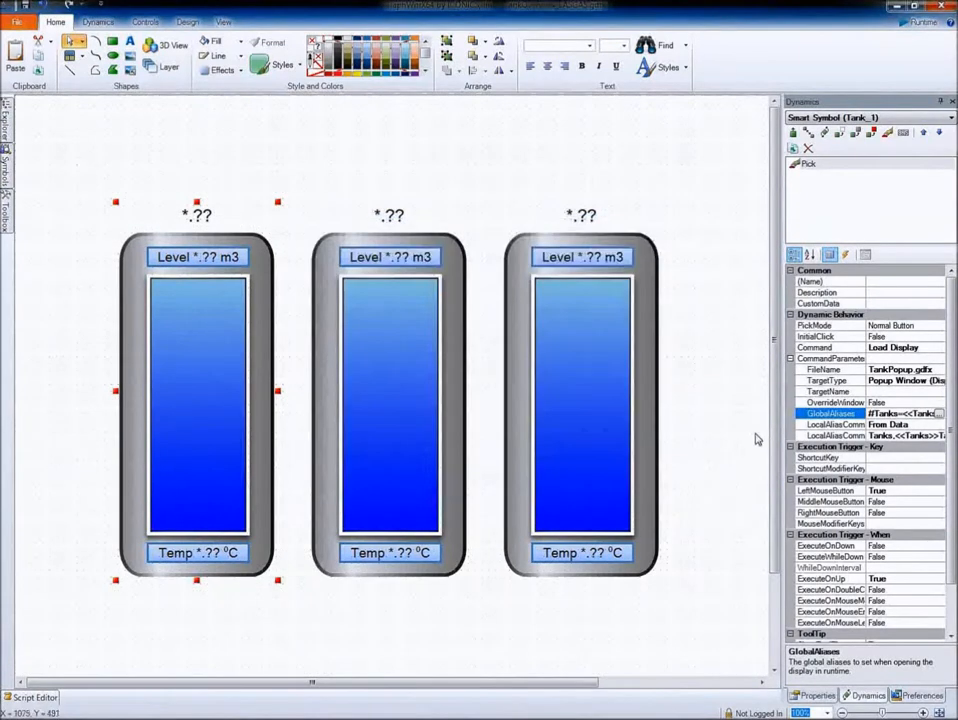
- Wrap the first tank's GlobalAliases expression in double braces and quotes: {{"#Tanks=<<Tanks>>;#TankID=<<TankID>>;"}}
drag(654, 433, 522, 413)
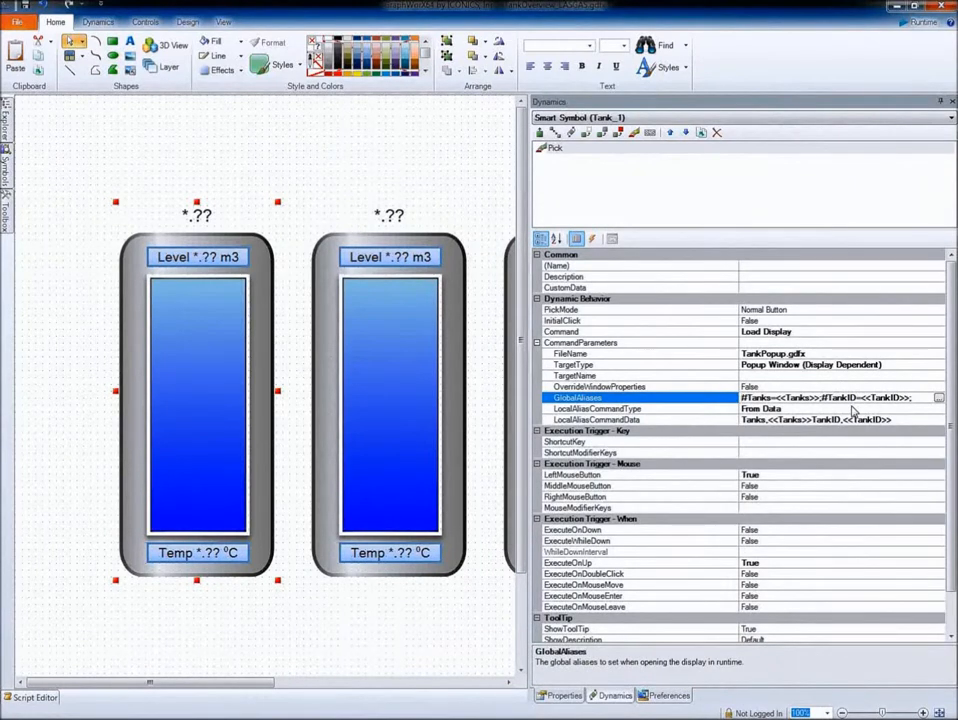
text({{)
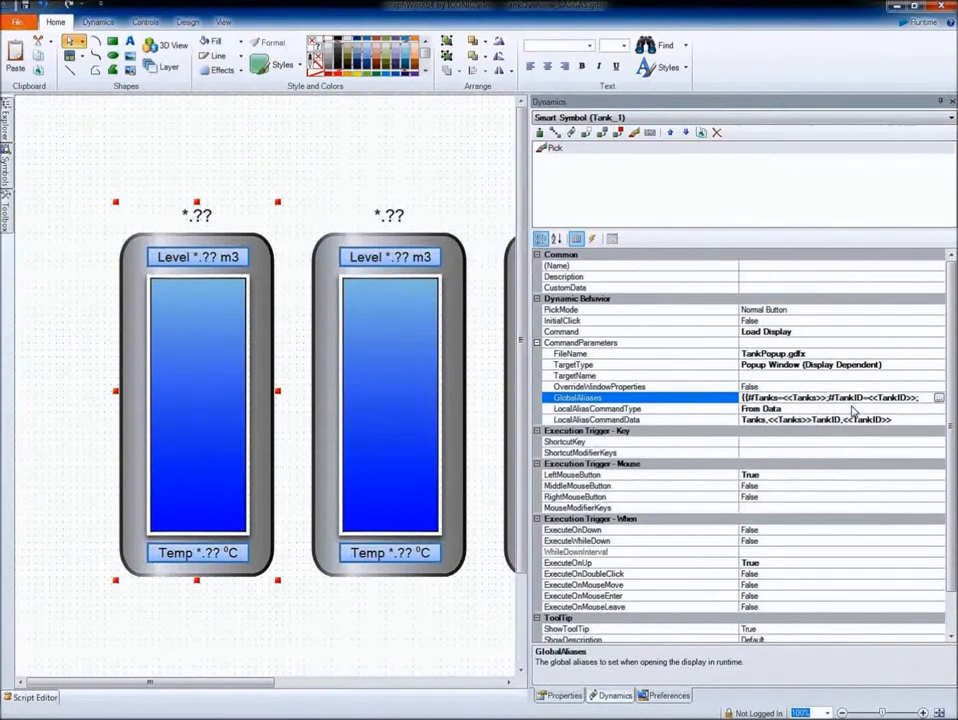
text(")
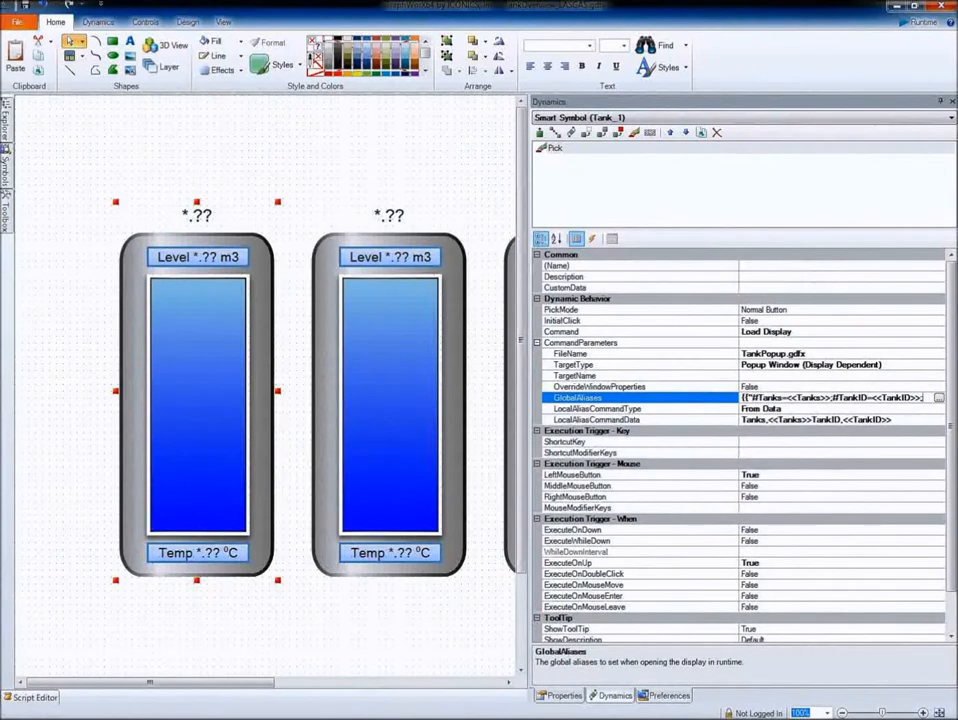
text(})
- Change the display file loaded by the first tank's Pick dynamic to TankDetails.gdfx
click(763, 353)
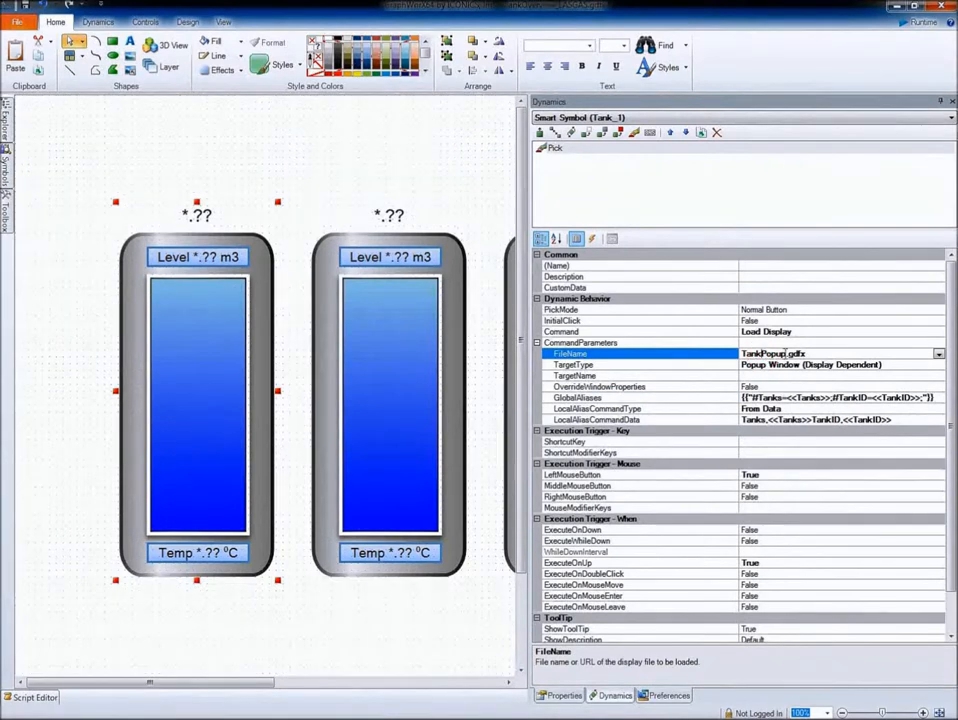
drag(786, 353, 718, 364)
text(TankDetails)
drag(526, 259, 745, 257)
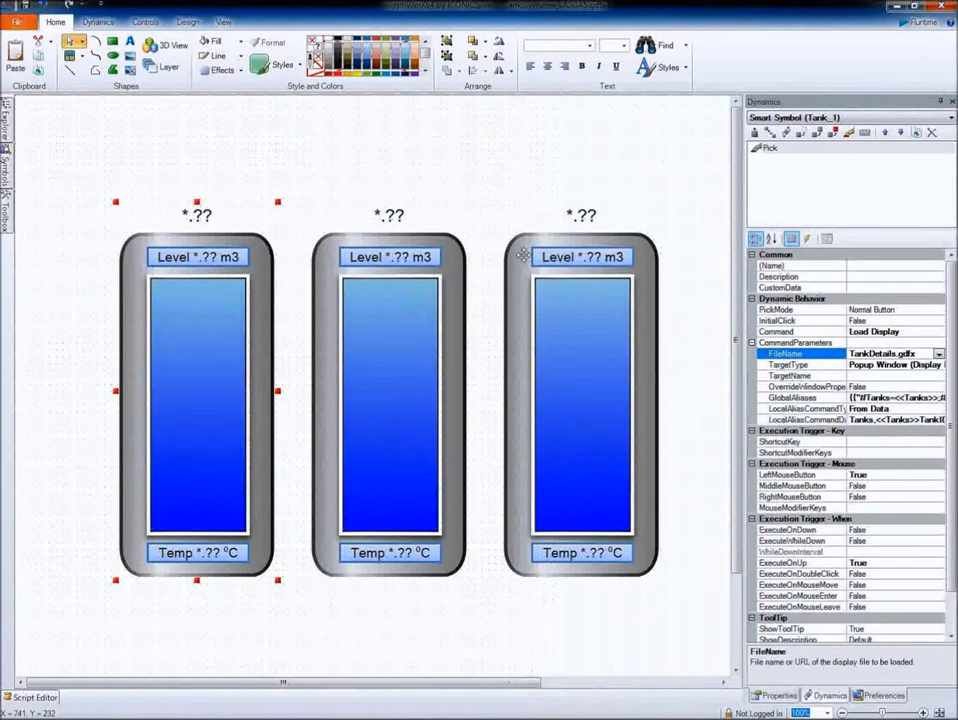
- Copy the first tank symbol and delete the existing Pick dynamics from the second and third tanks
right_click(213, 317)
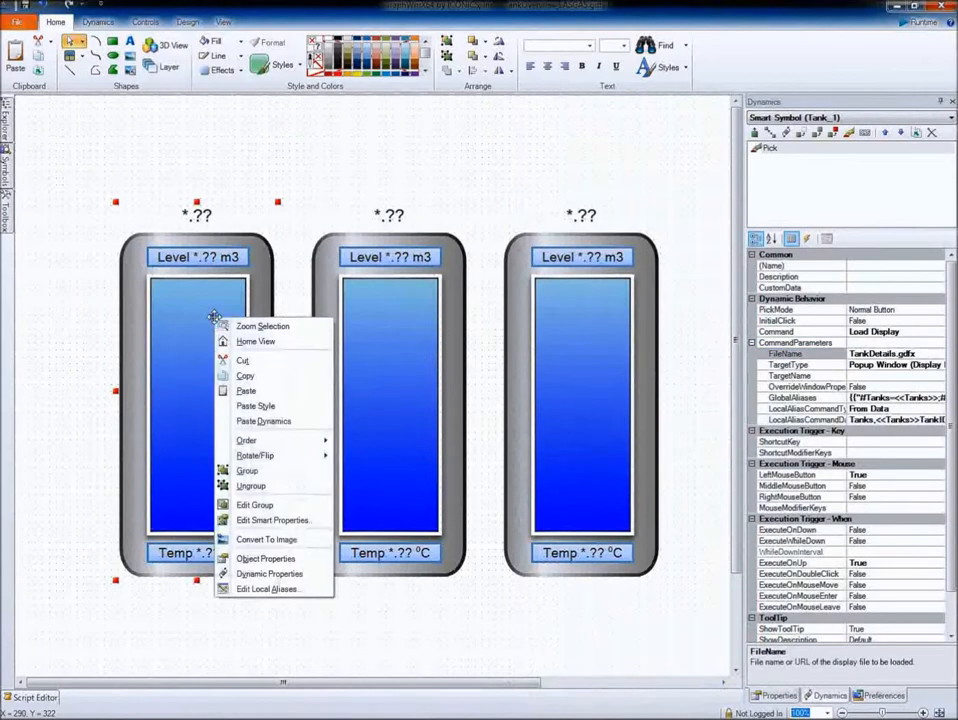
click(244, 379)
click(342, 336)
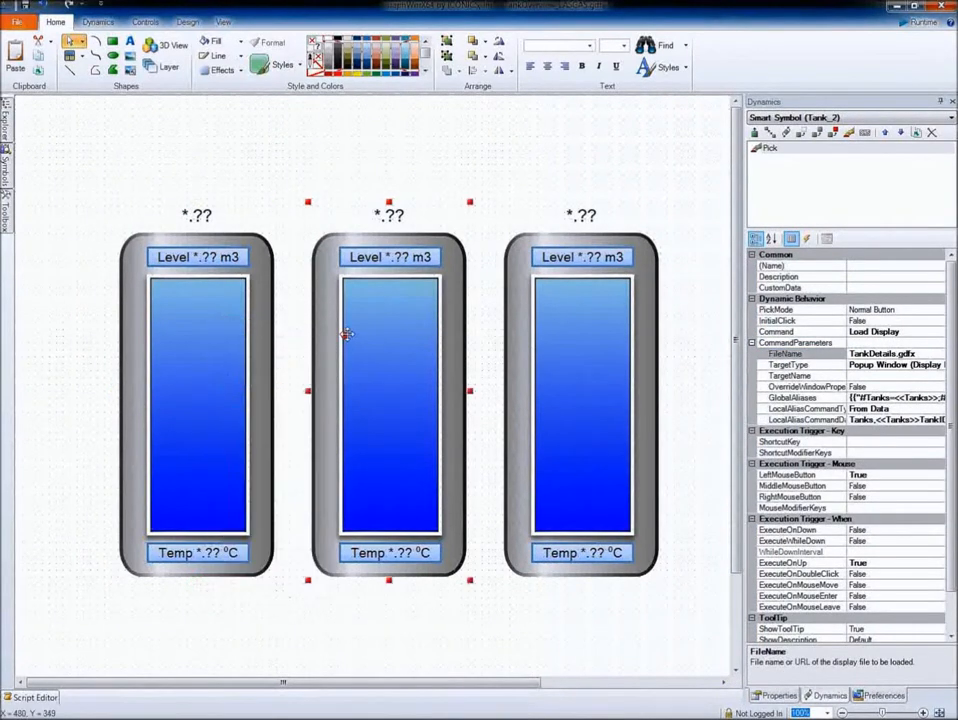
click(768, 148)
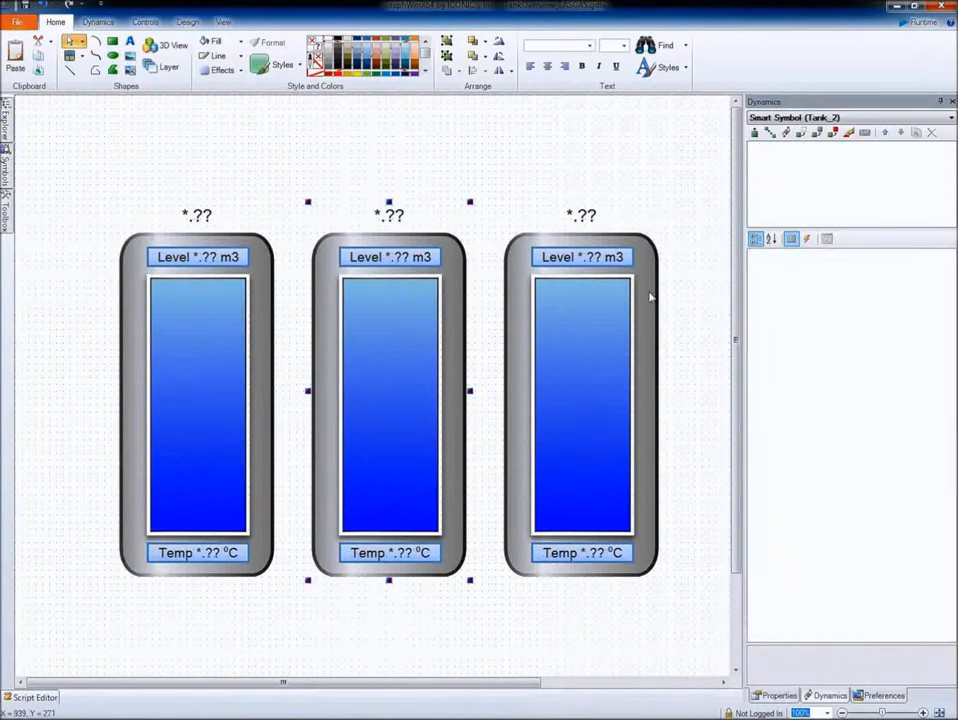
click(604, 318)
click(774, 150)
key(Delete)
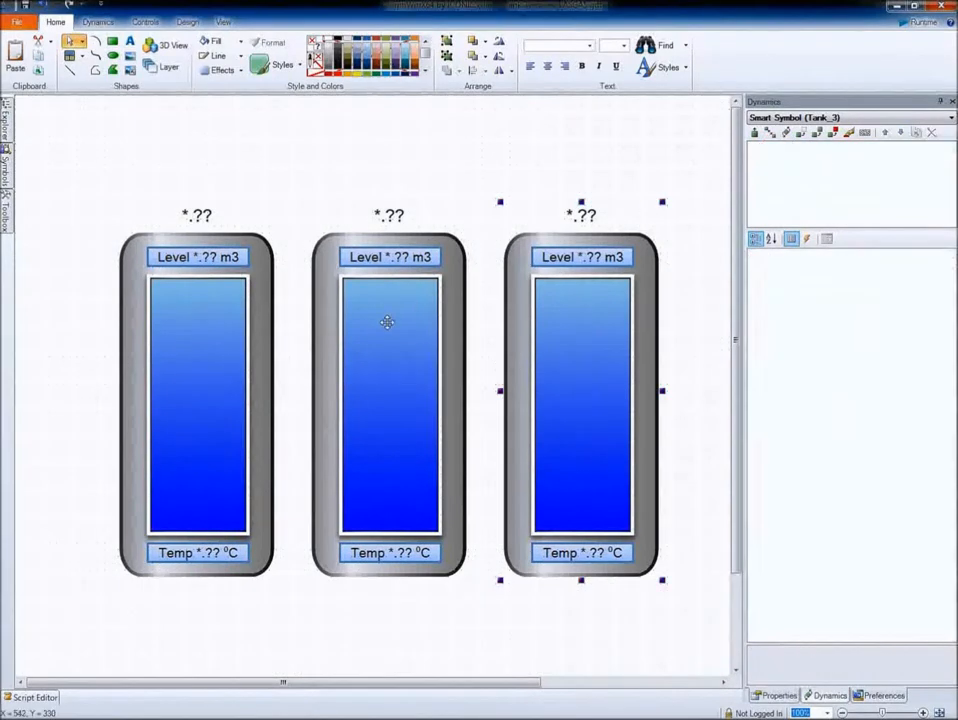
- Paste the copied dynamics onto the second and third tank symbols
right_click(387, 322)
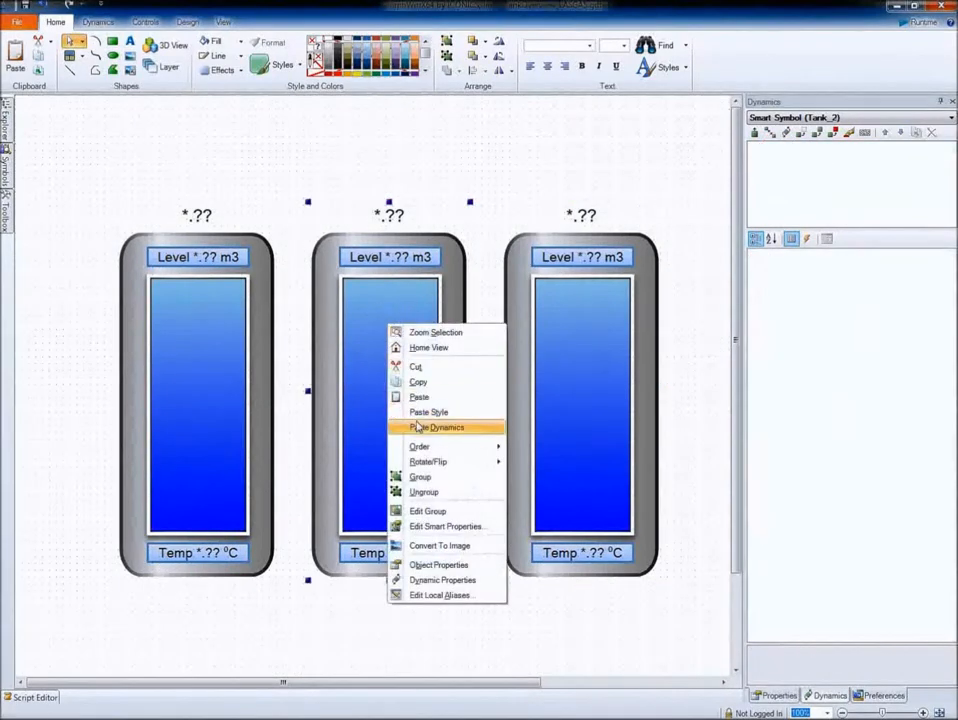
click(418, 428)
right_click(555, 349)
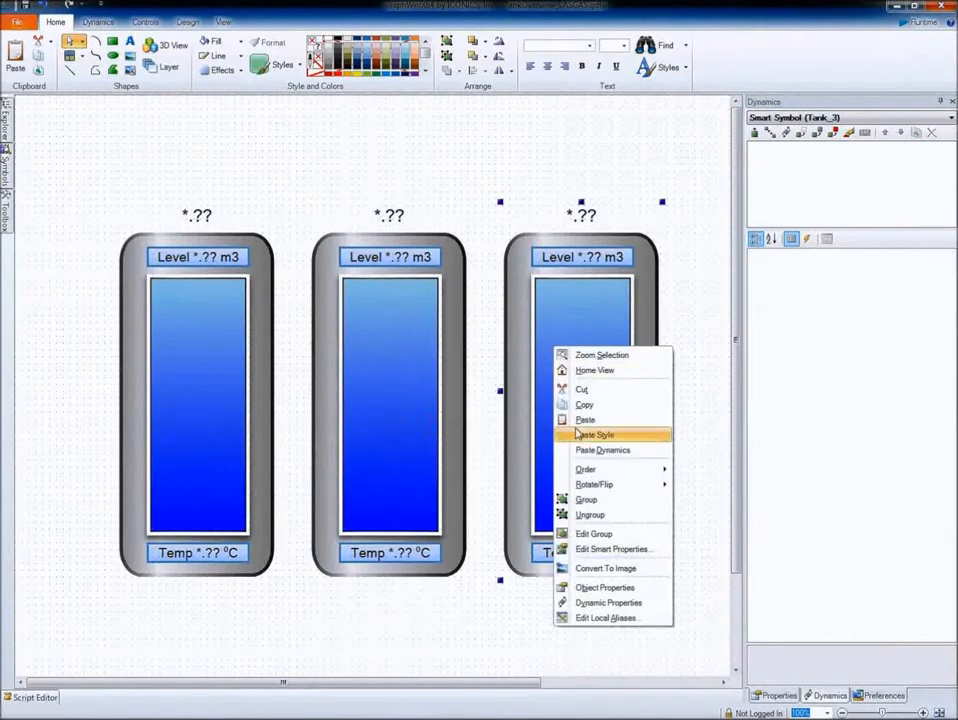
click(590, 451)
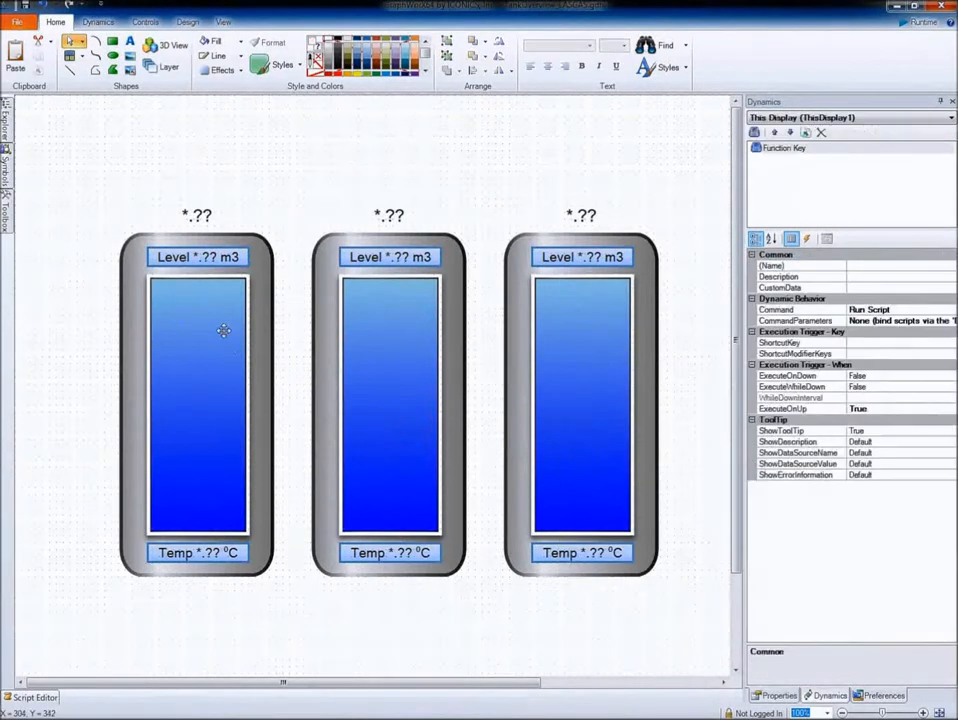
- Set the first tank's local aliases: Tanks to "Tank #1" in quotes and TankID to Tank1
right_click(223, 330)
click(267, 602)
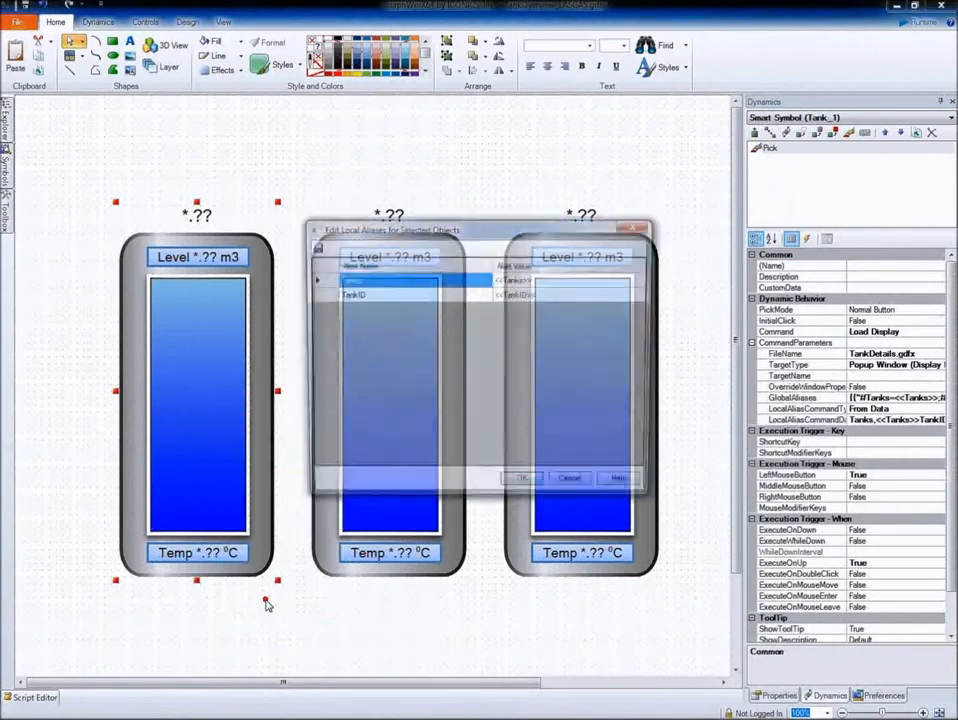
click(555, 279)
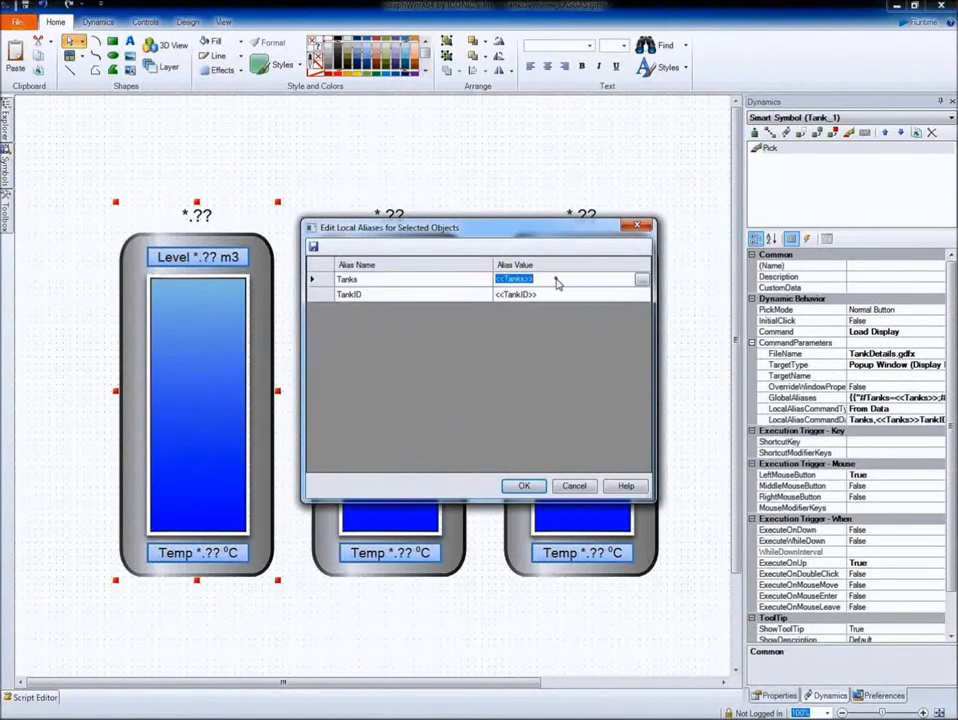
text("Tank #1")
click(562, 295)
text(Tank1)
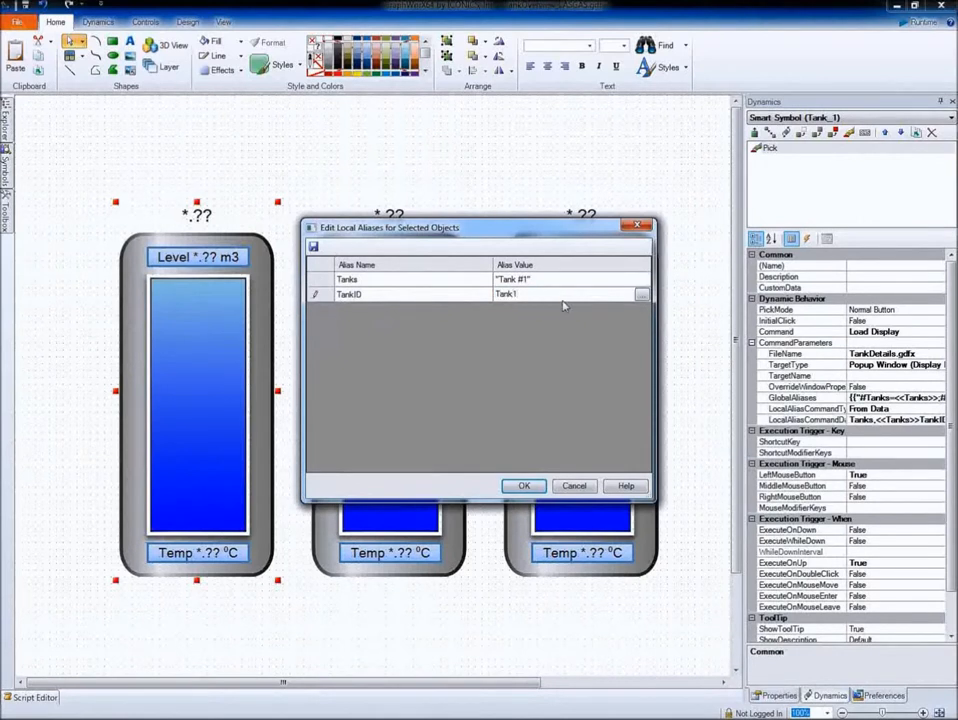
click(524, 486)
- Set the second tank's local aliases: Tanks to "Tank #2" in quotes and TankID to Tank2
right_click(381, 500)
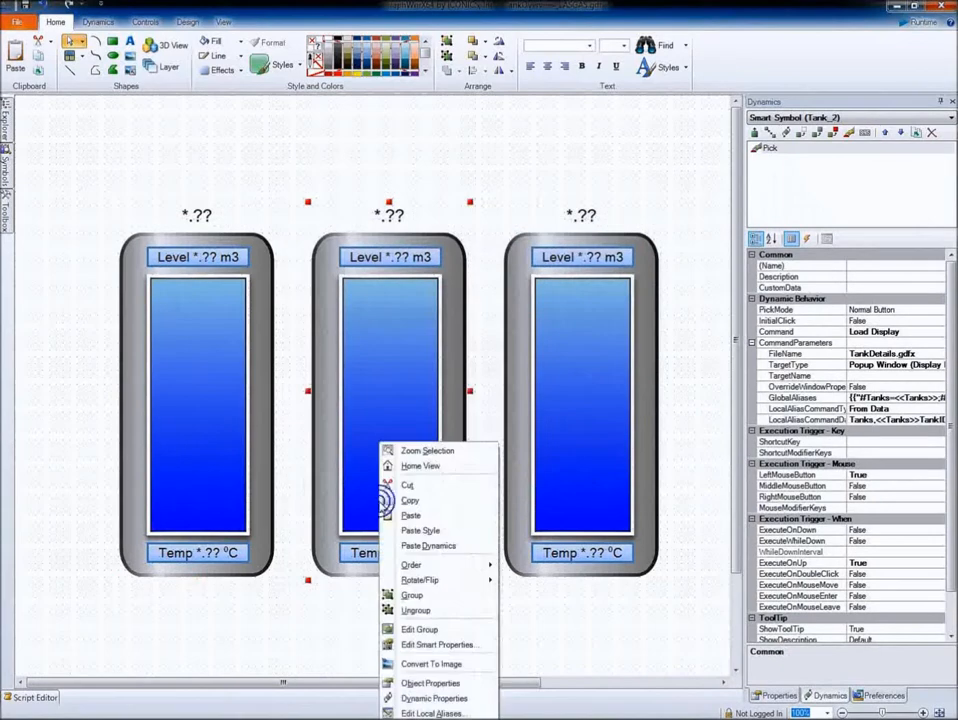
click(420, 712)
click(553, 279)
key(BackSpace)
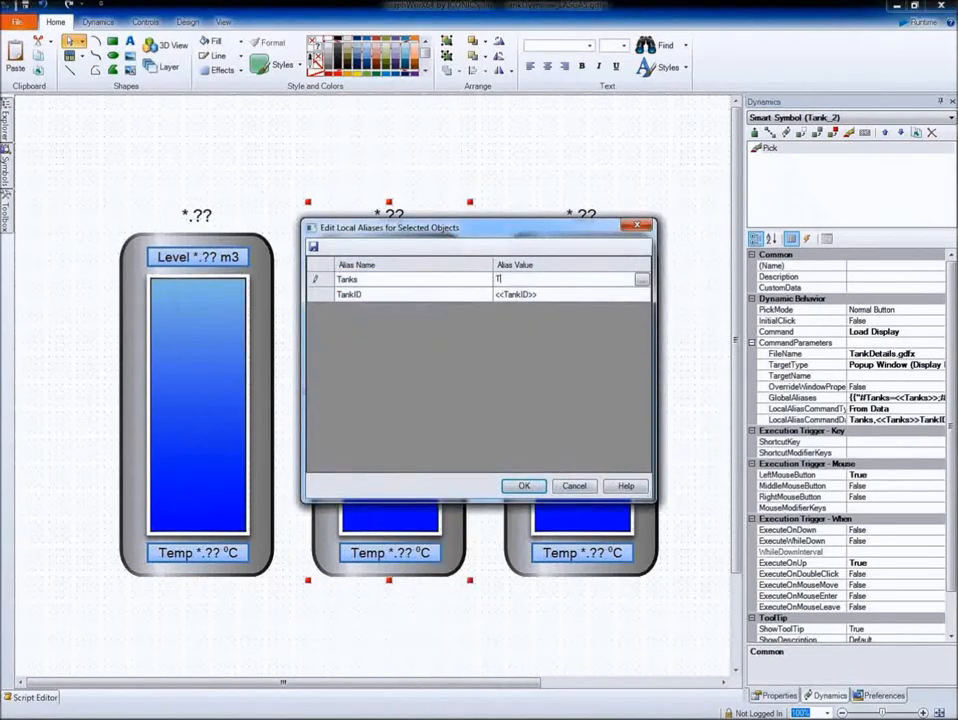
text("Tank #2)
text(")
click(538, 294)
text(Tank)
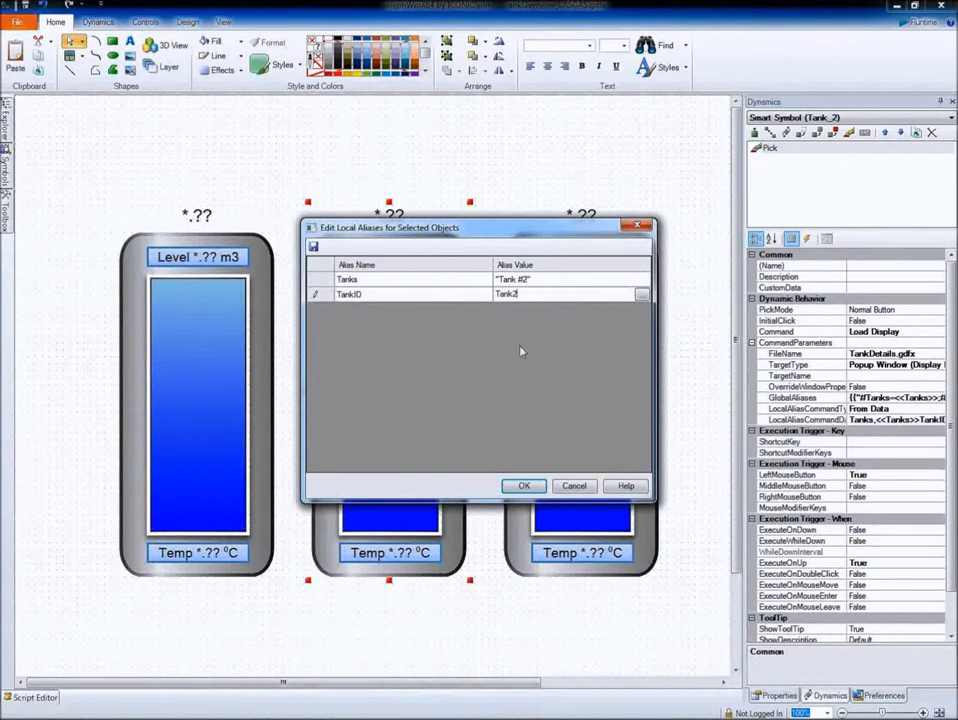
click(522, 486)
- Set the third tank's local aliases: Tanks to "Tank #3" in quotes and TankID to Tank3
right_click(562, 432)
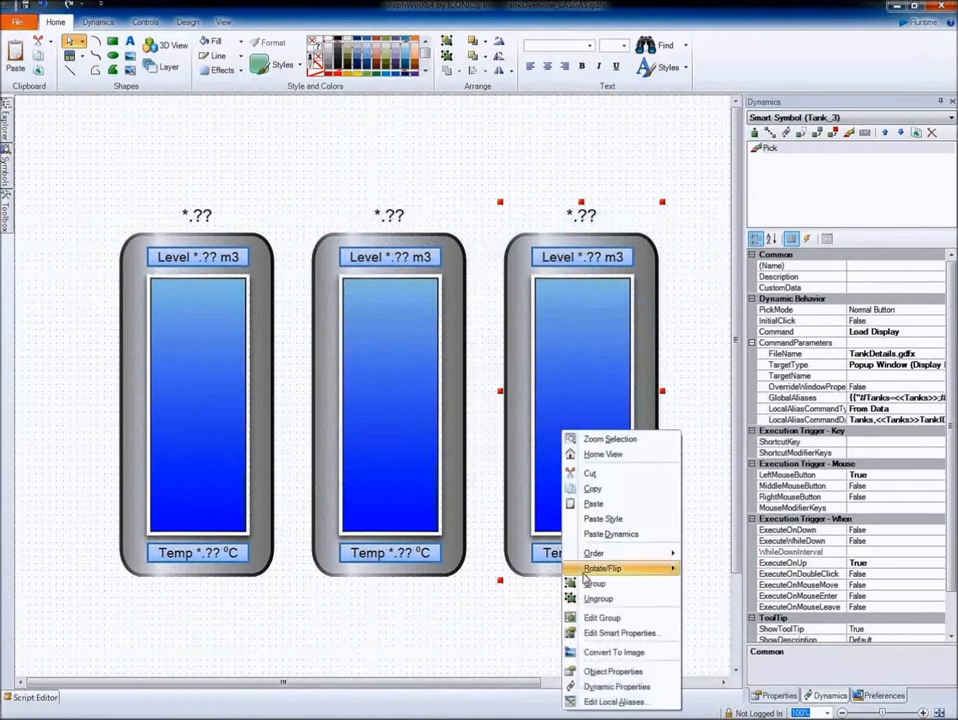
click(613, 701)
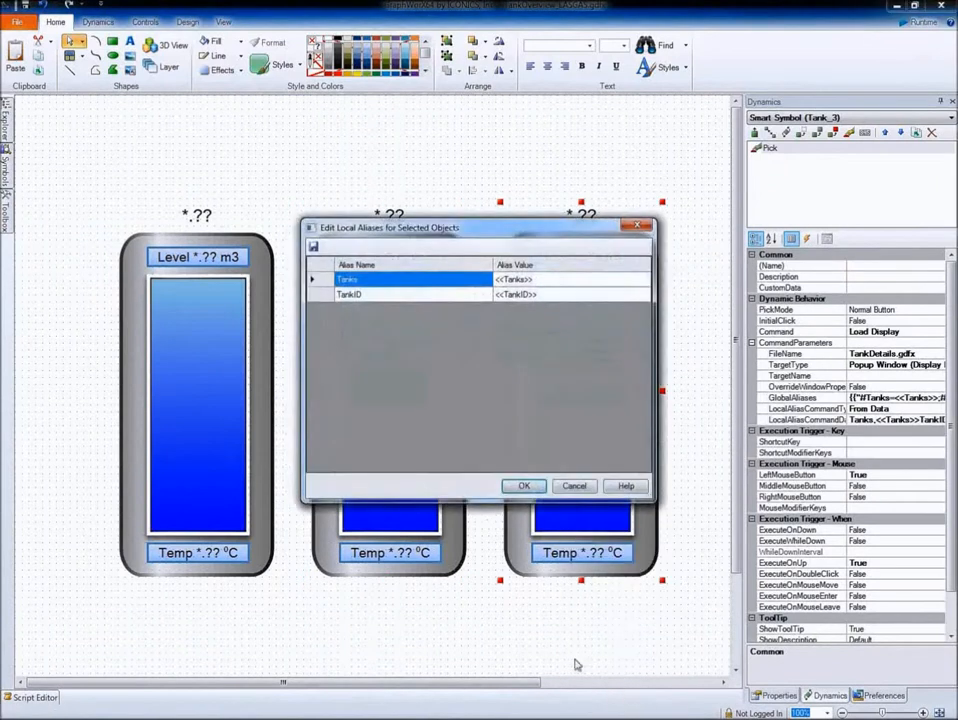
click(560, 278)
click(560, 278)
text(Tank #3")
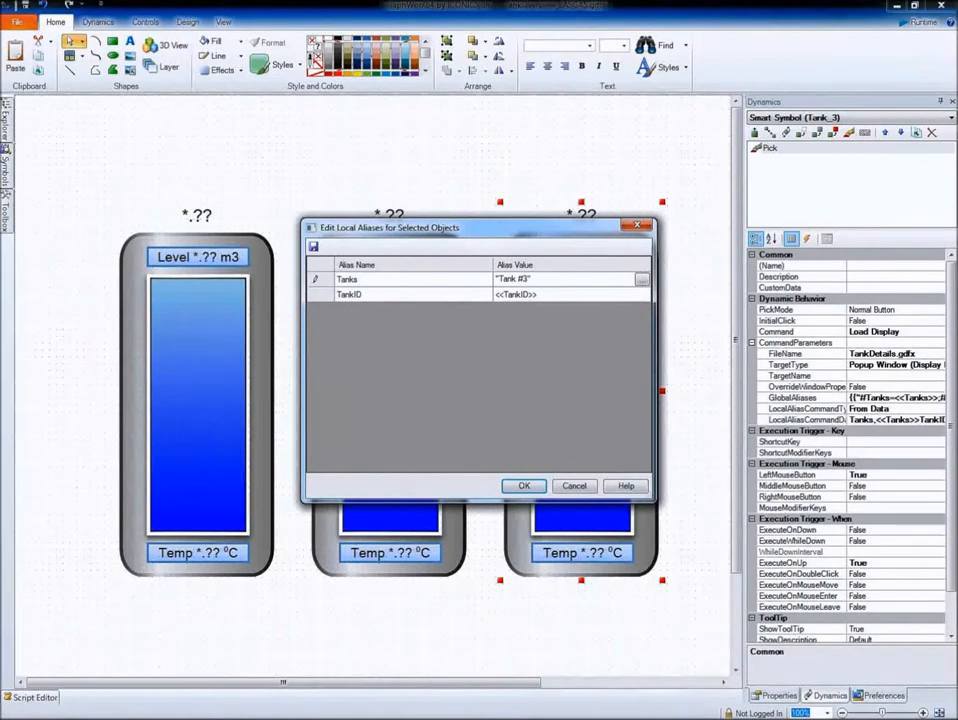
click(545, 294)
click(543, 294)
text(Tank3)
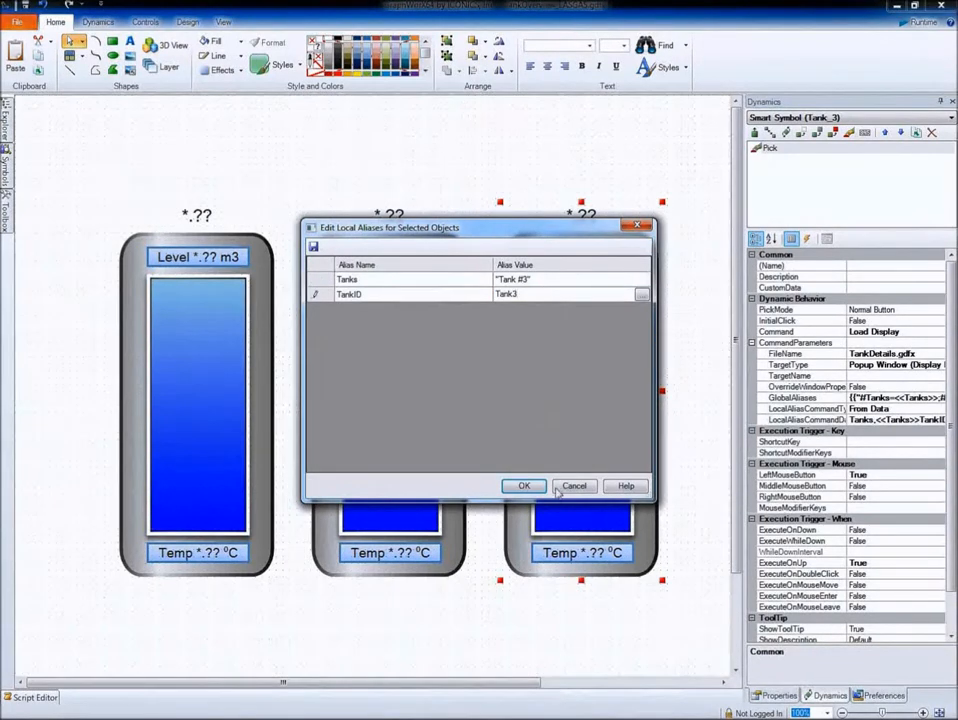
click(521, 486)
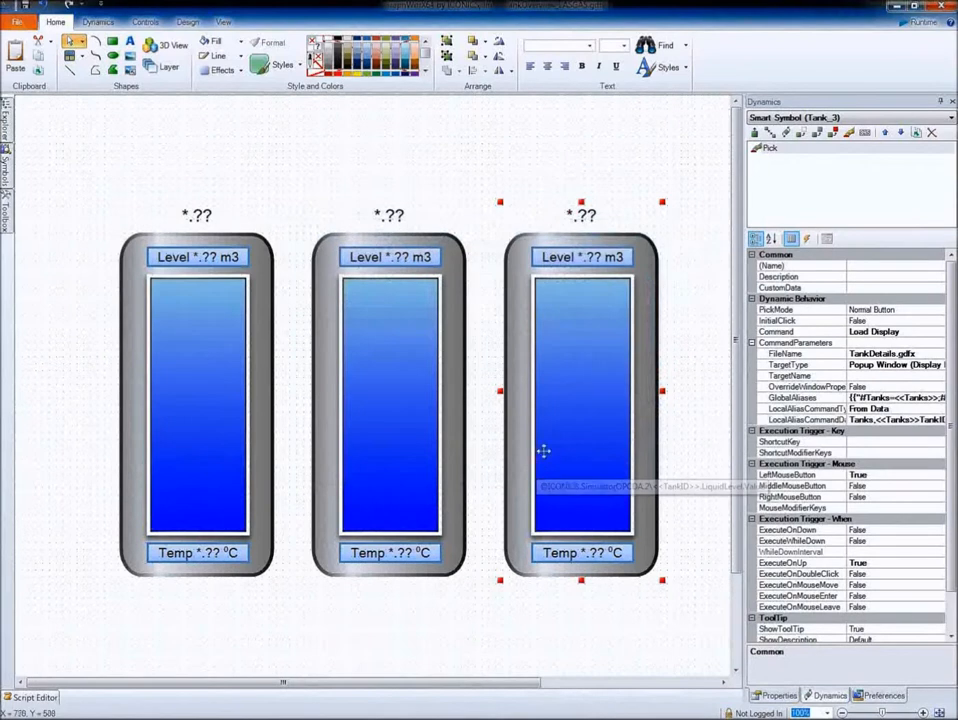
- Run the overview display and open the detail popups of Tank #1 and Tank #2, moving each aside
click(930, 24)
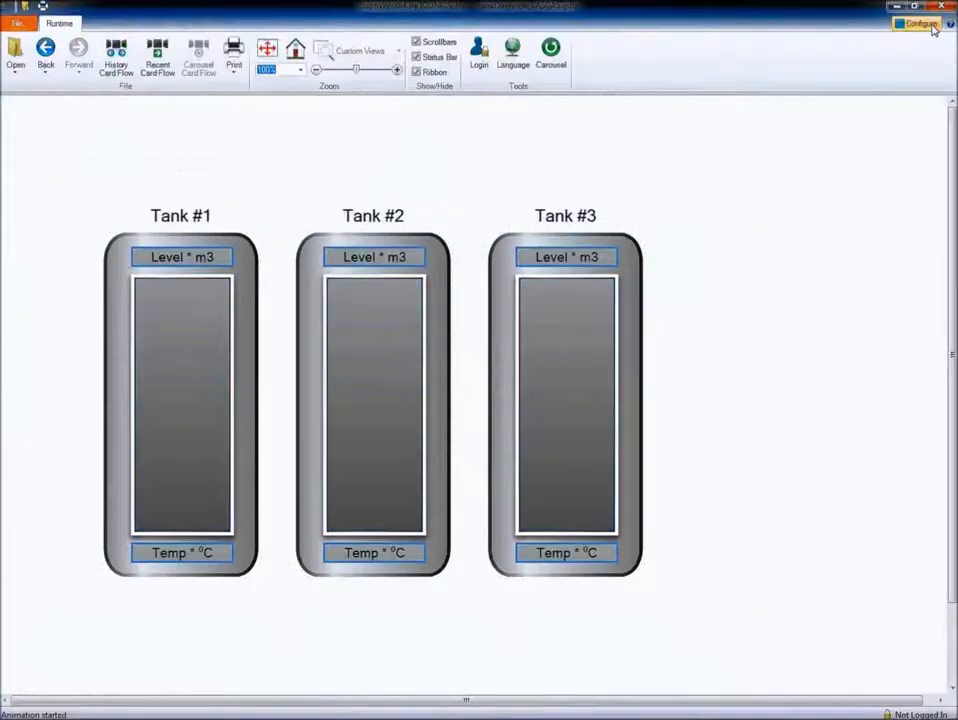
click(198, 341)
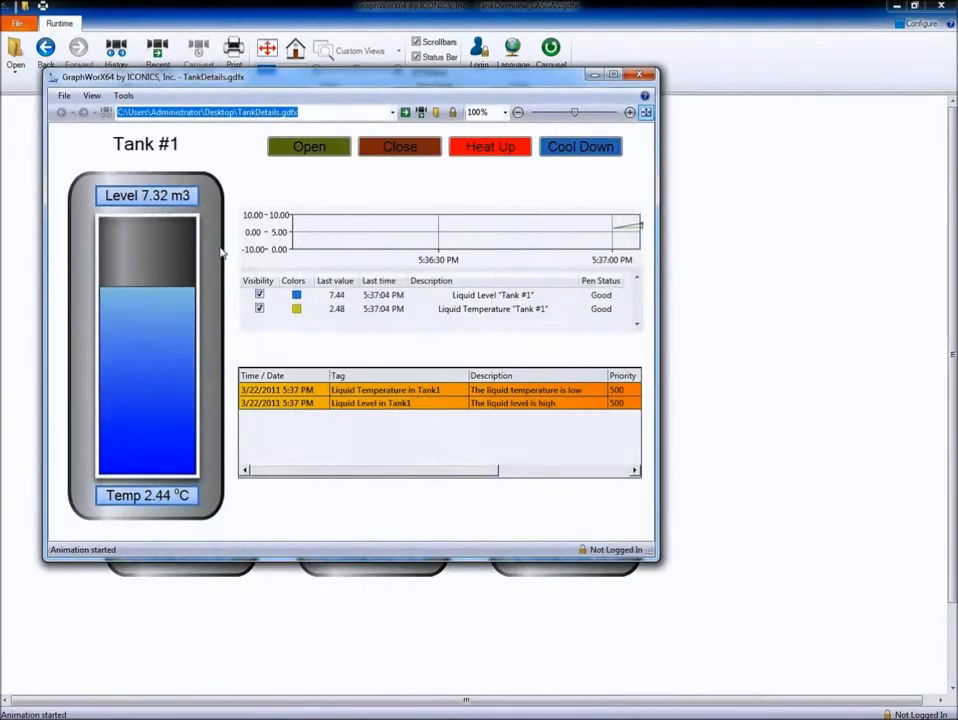
drag(320, 80, 482, 80)
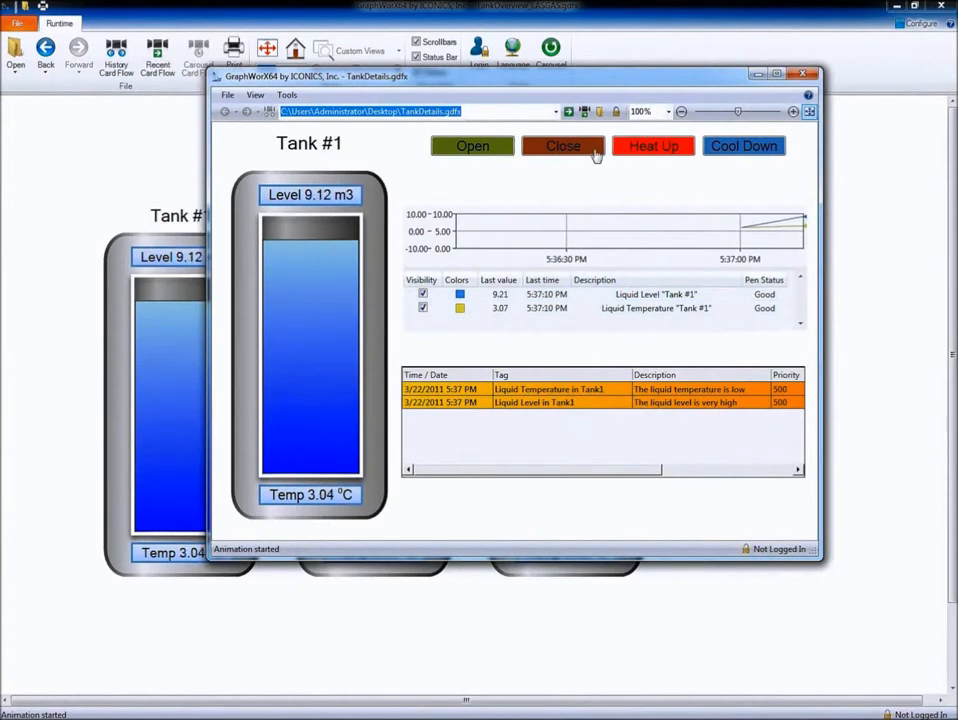
drag(435, 76, 577, 52)
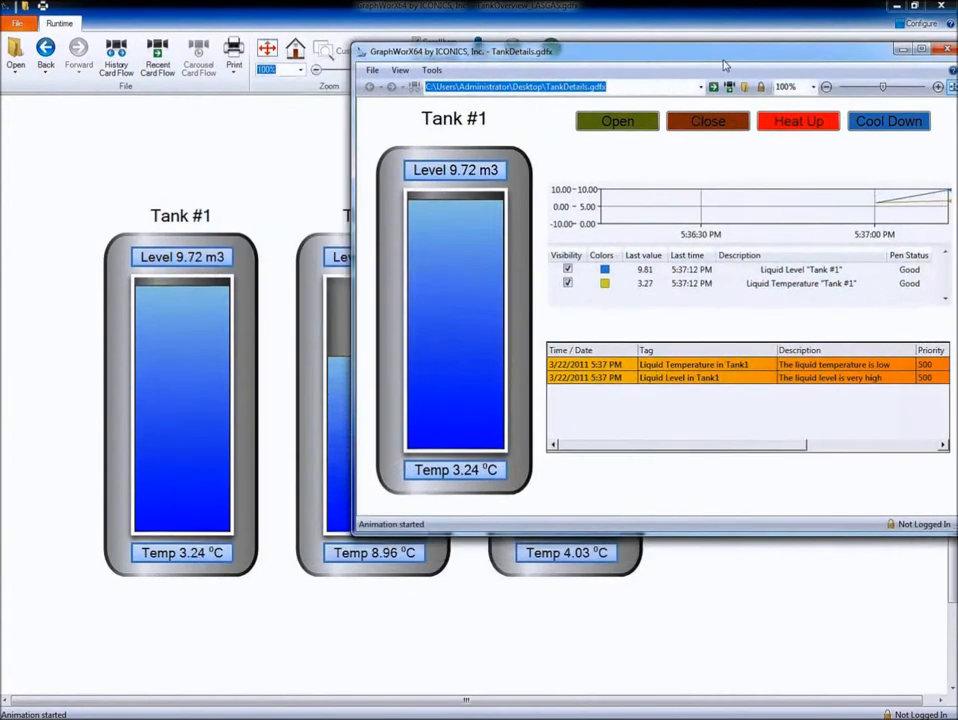
click(333, 330)
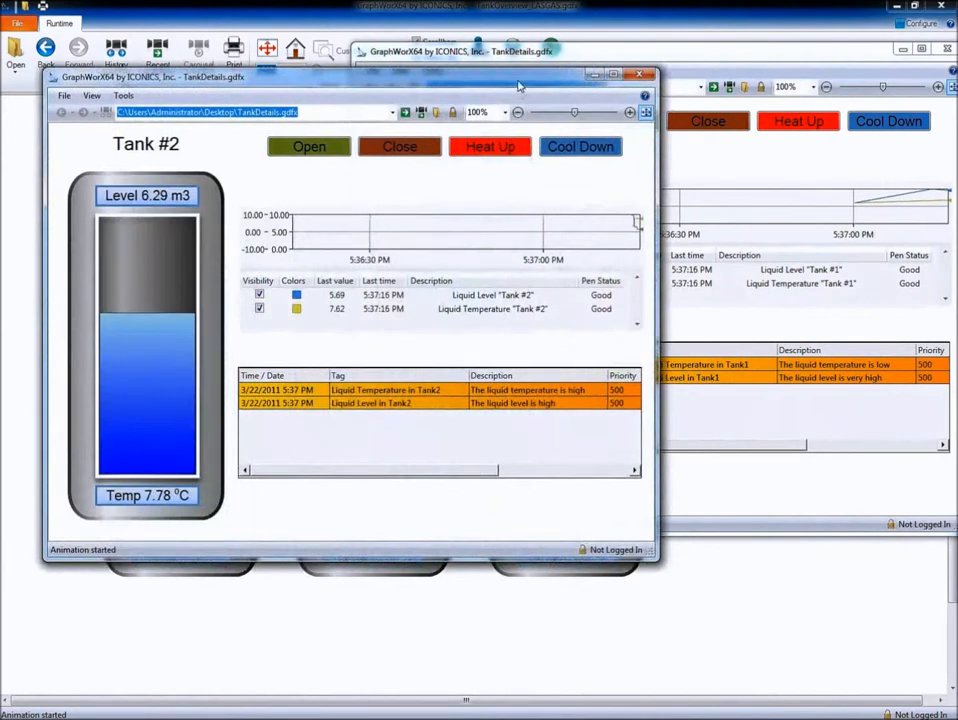
drag(519, 86, 423, 241)
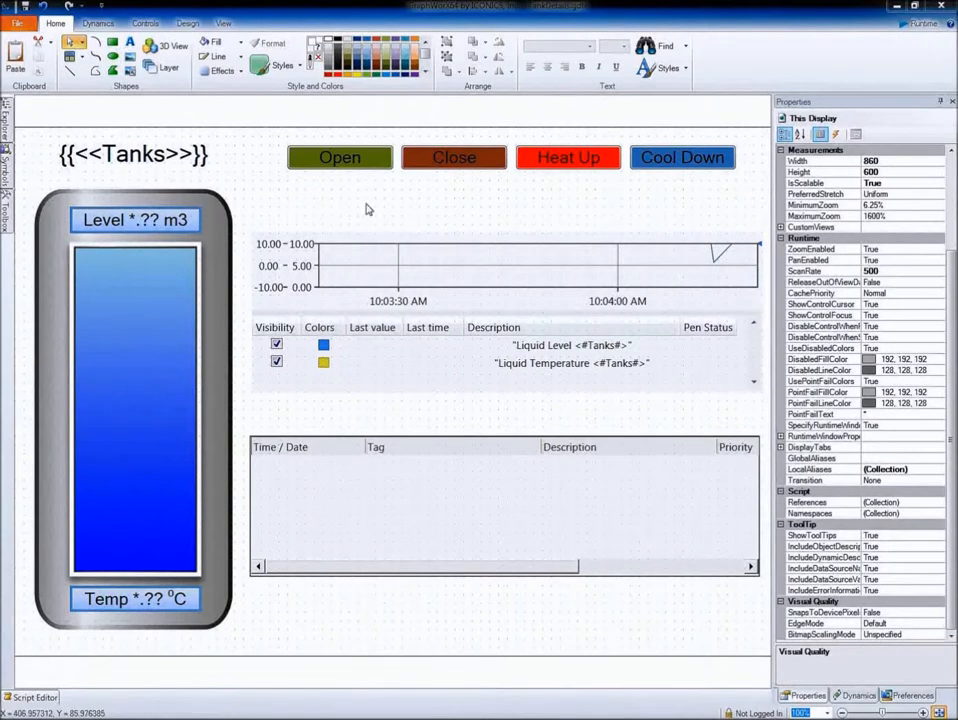
- Inspect the smart properties and local aliases of the tank symbol in the TankDetails display
click(133, 155)
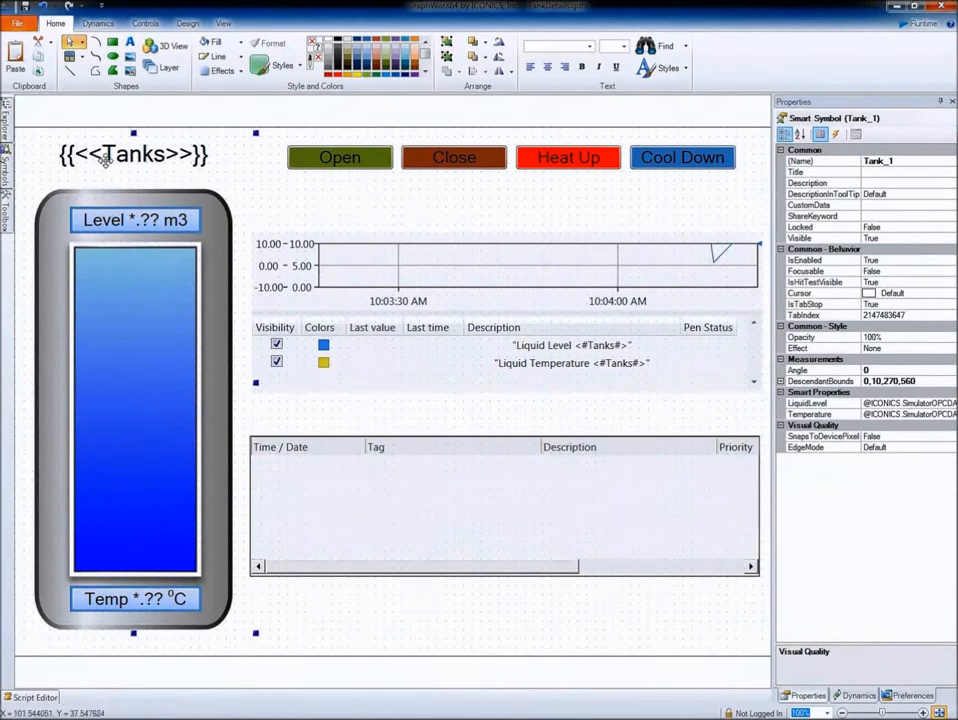
double_click(130, 218)
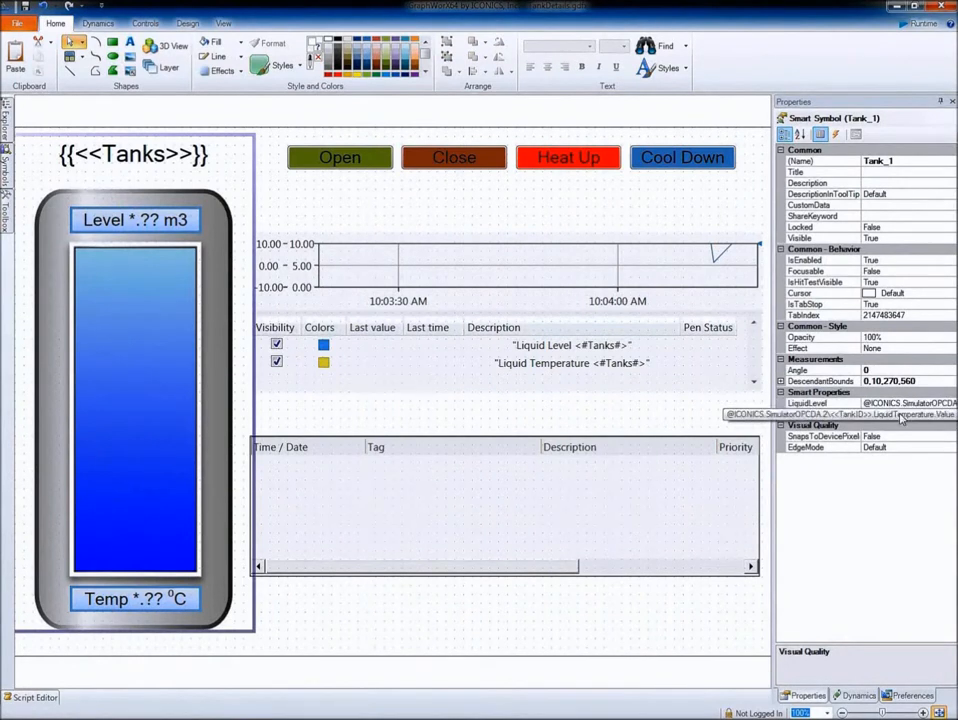
right_click(219, 284)
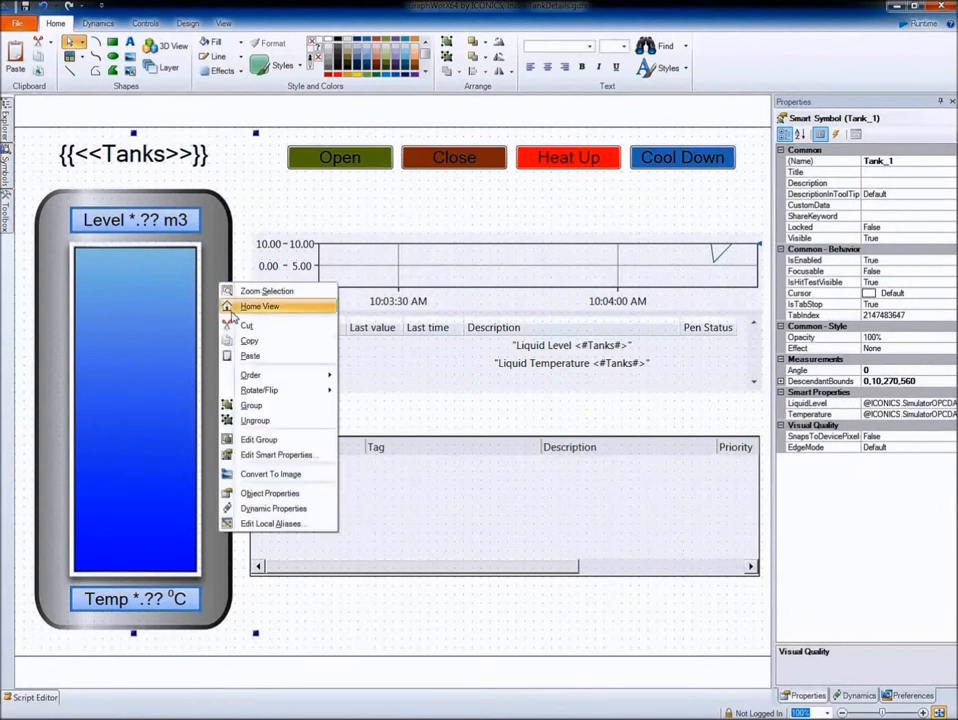
click(267, 523)
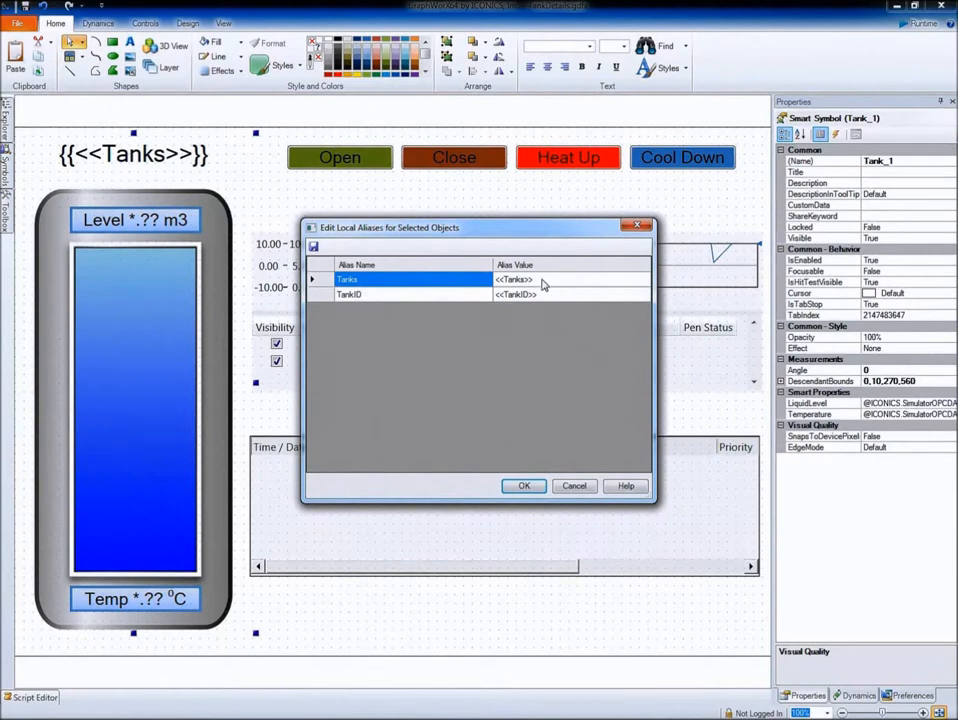
click(530, 486)
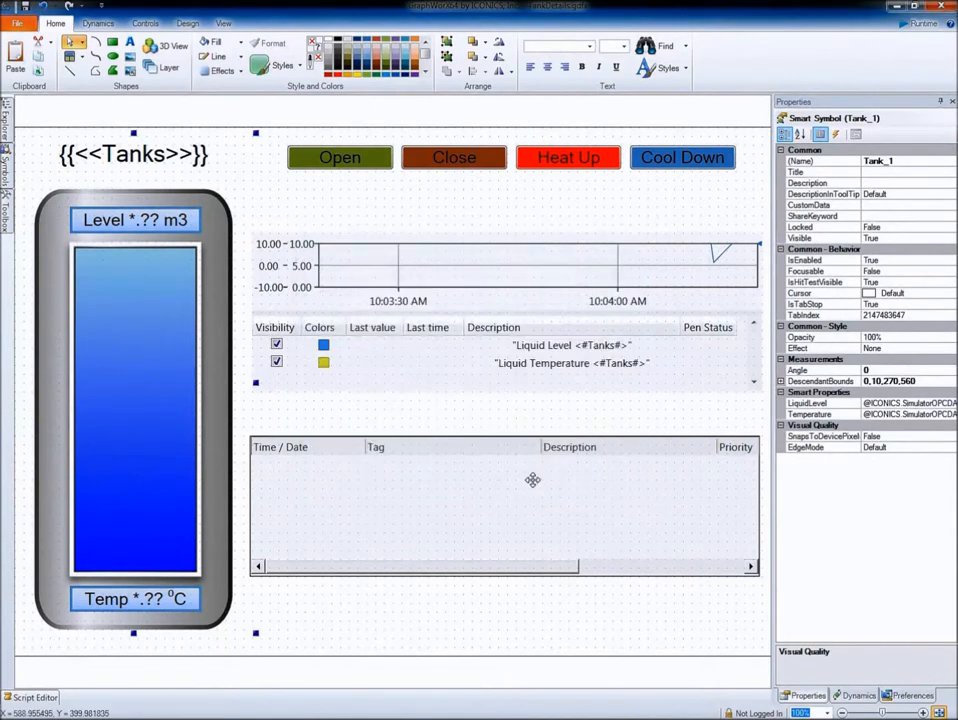
- Examine the global aliases used in the data source and description of the trend viewer's first pen
click(528, 342)
double_click(520, 333)
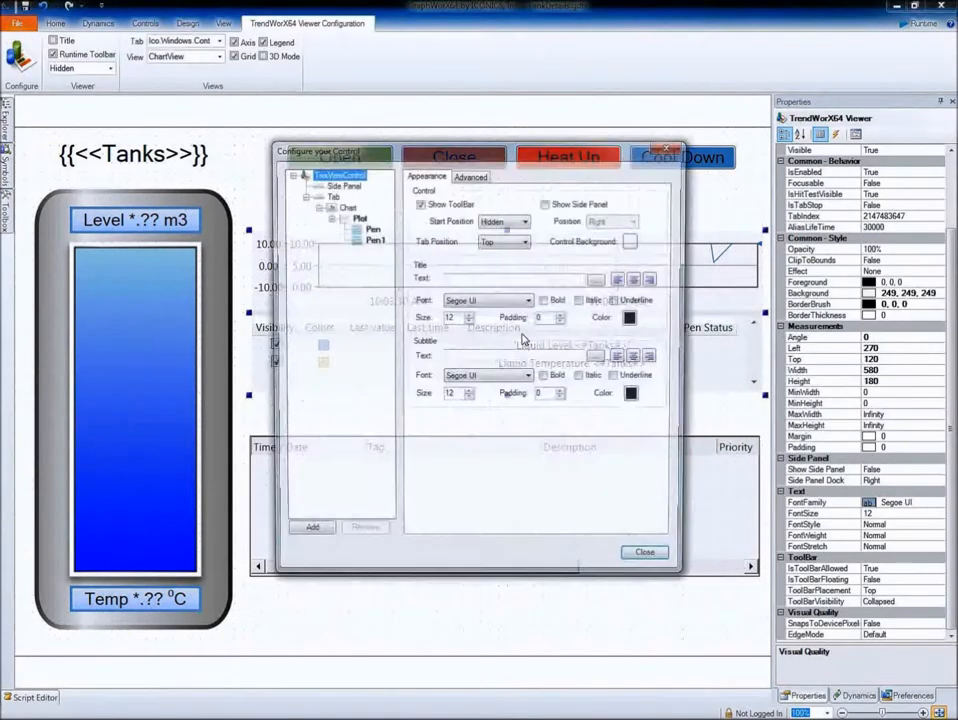
click(366, 229)
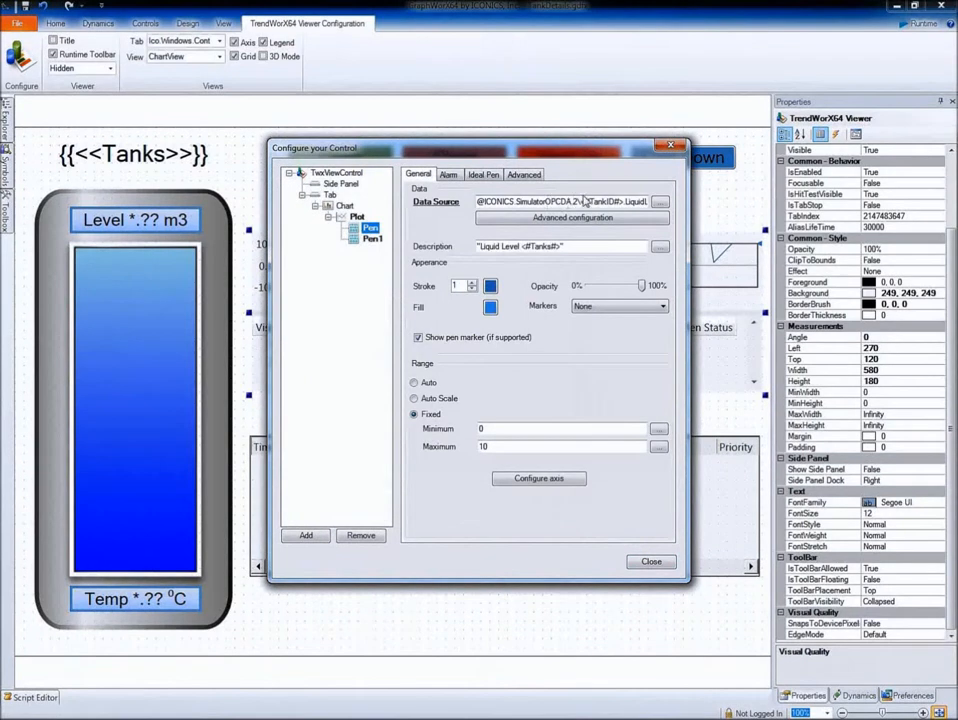
drag(579, 201, 621, 201)
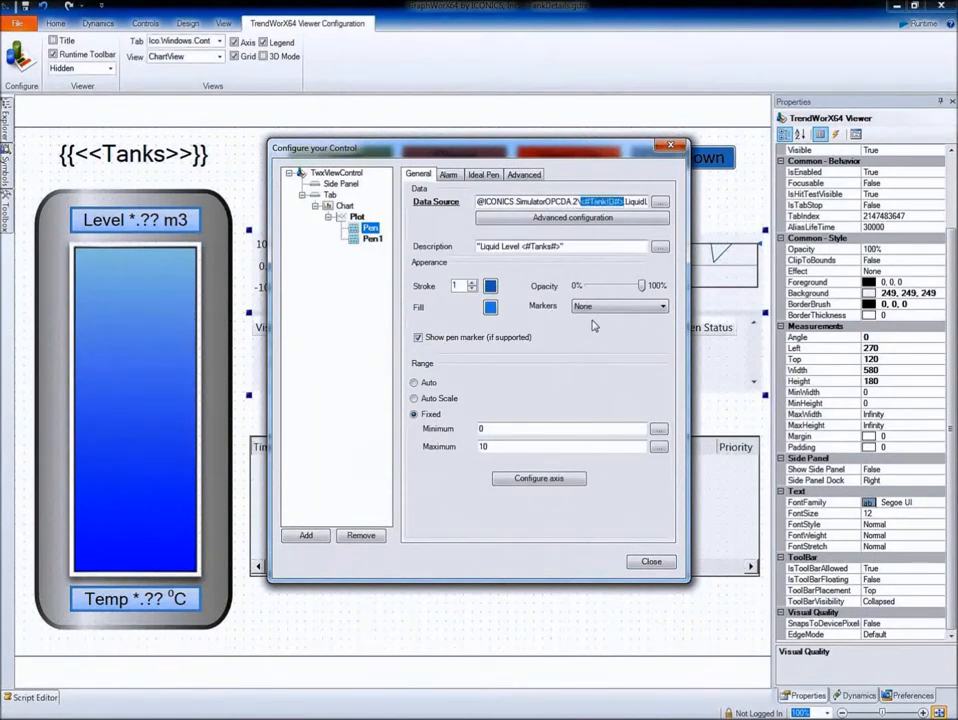
click(524, 246)
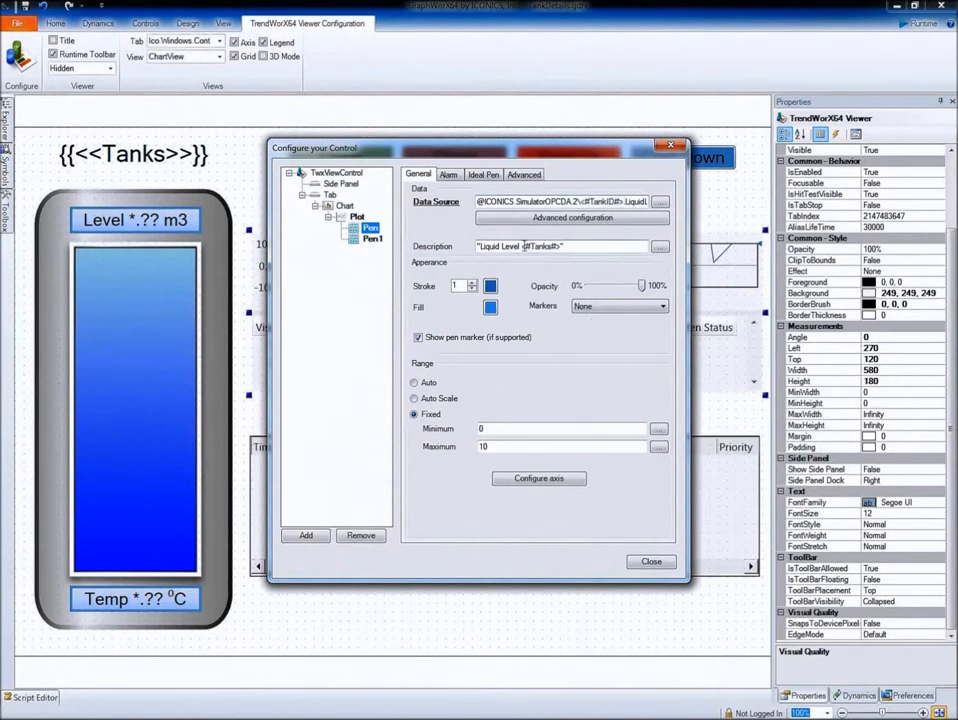
click(646, 558)
- Open the client side filter configuration in the behavior settings of the alarm viewer's grid
double_click(506, 530)
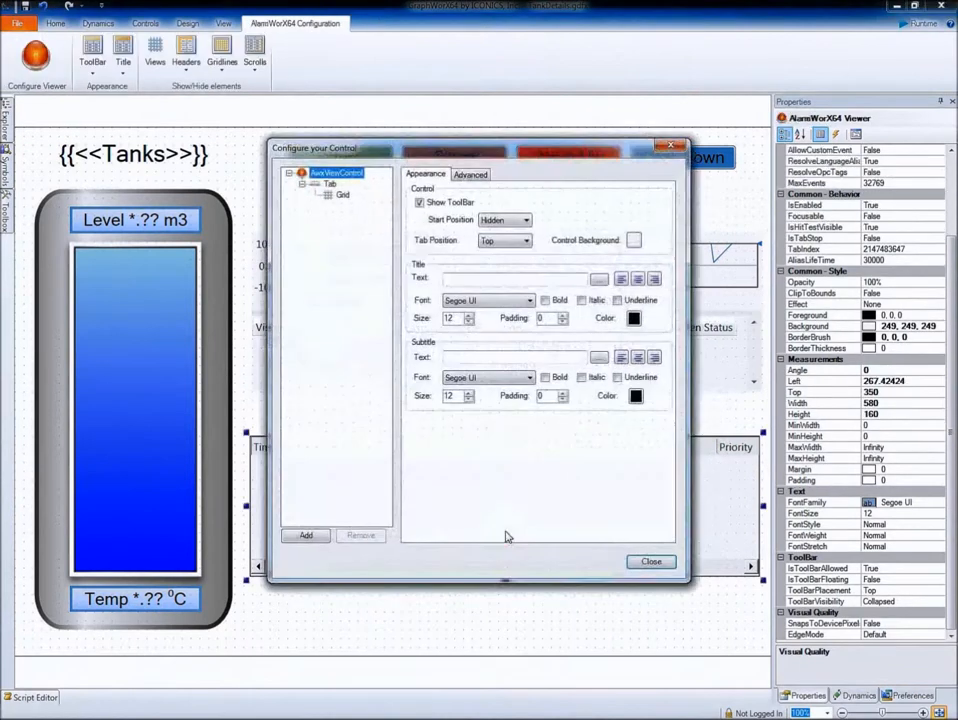
click(341, 195)
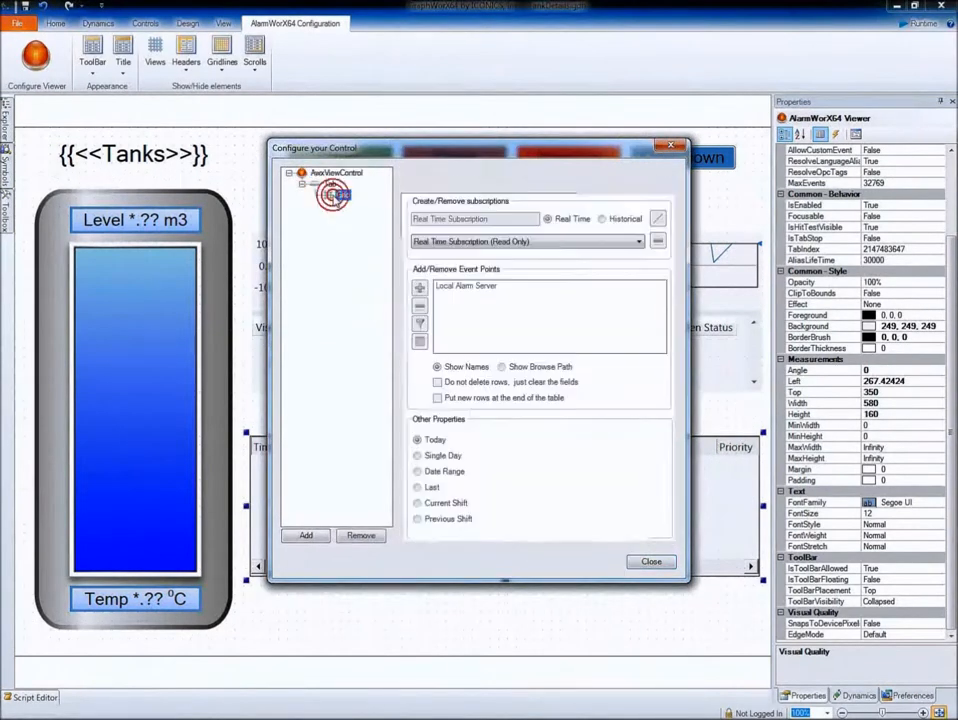
click(499, 187)
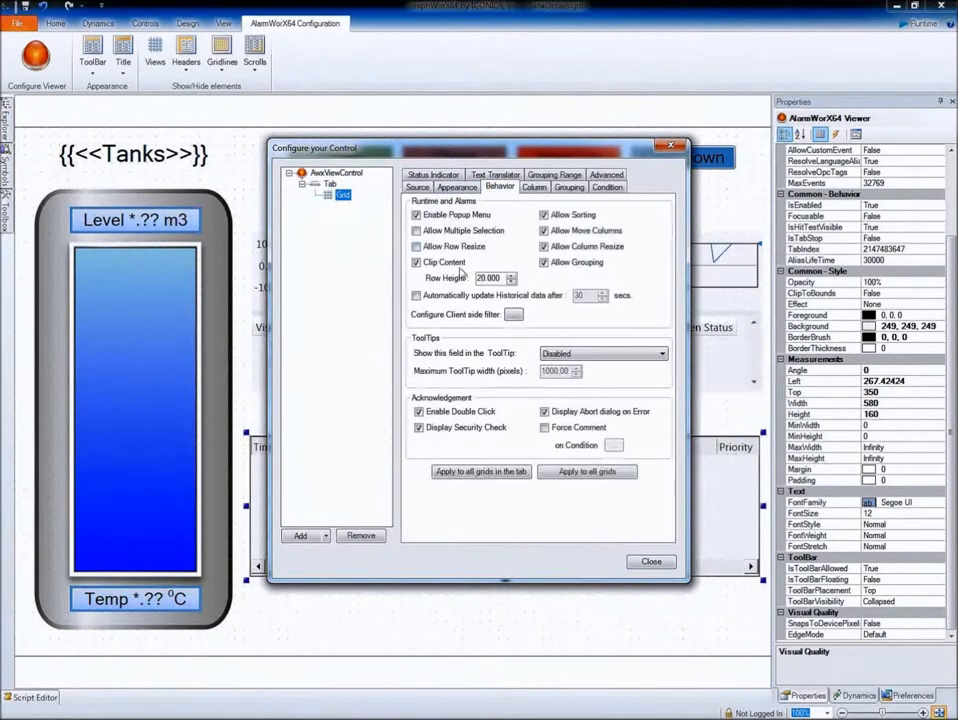
click(513, 314)
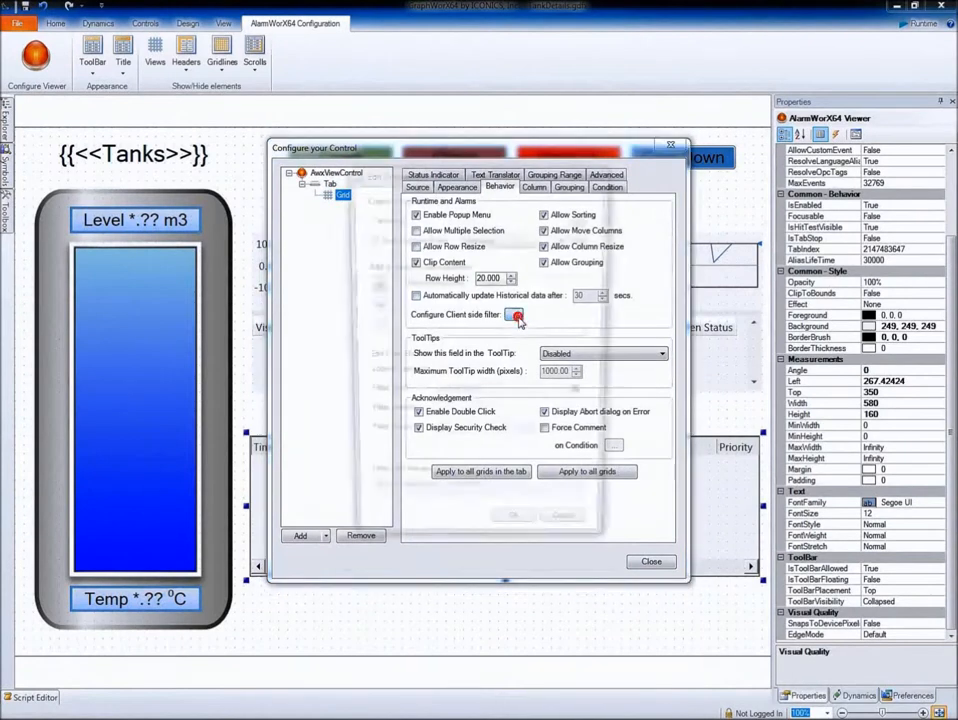